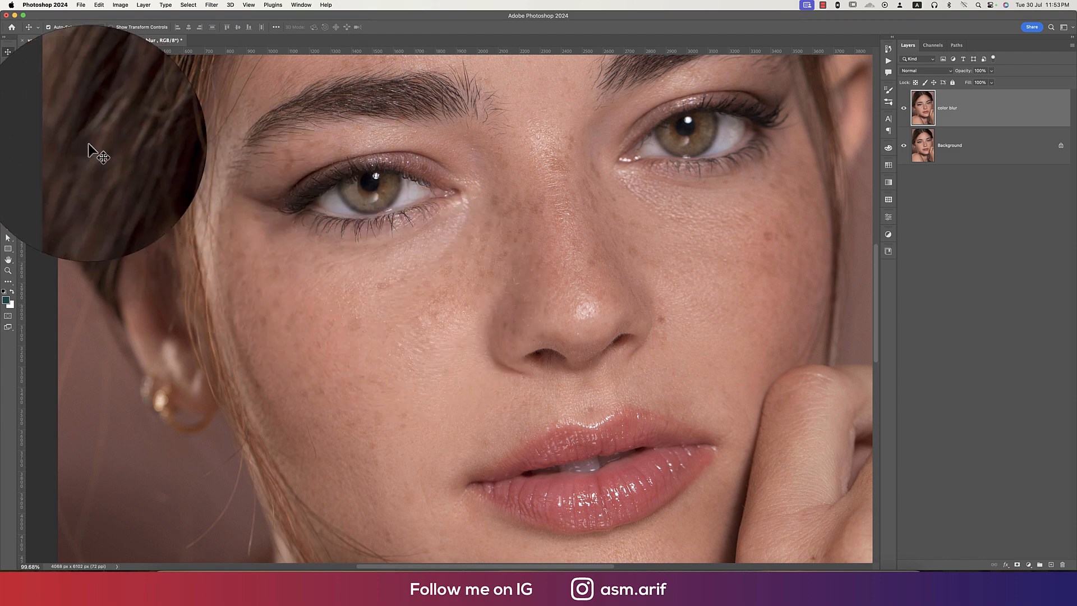
# Remove the spots on the portrait's left-hand cheek, below the eye, with the Spot Healing Brush on the color blur layer.
pyautogui.rightClick(7, 127)
pyautogui.click(48, 127)
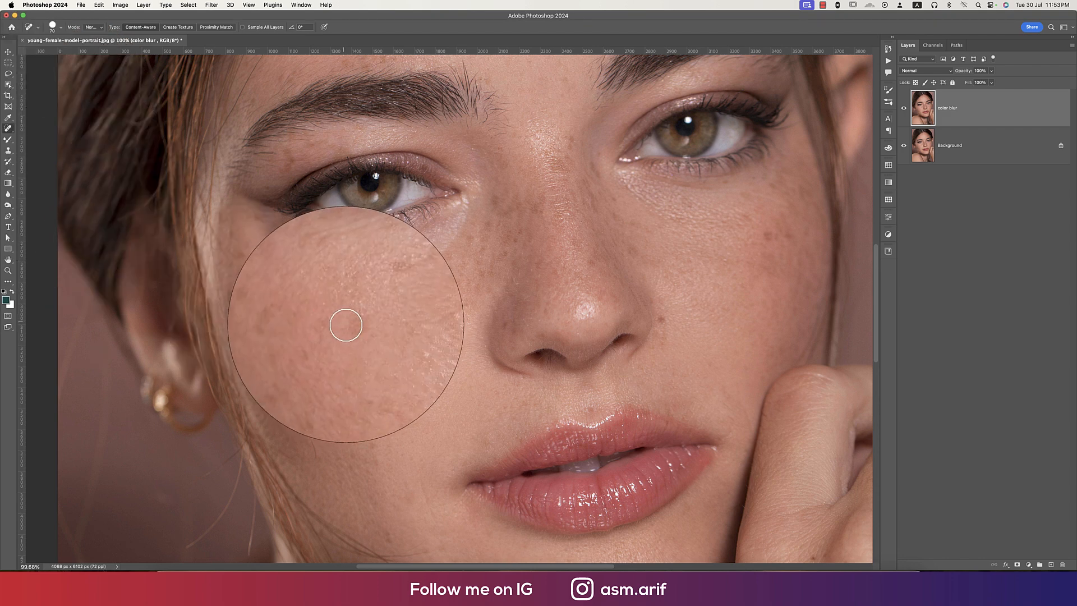
pyautogui.click(352, 326)
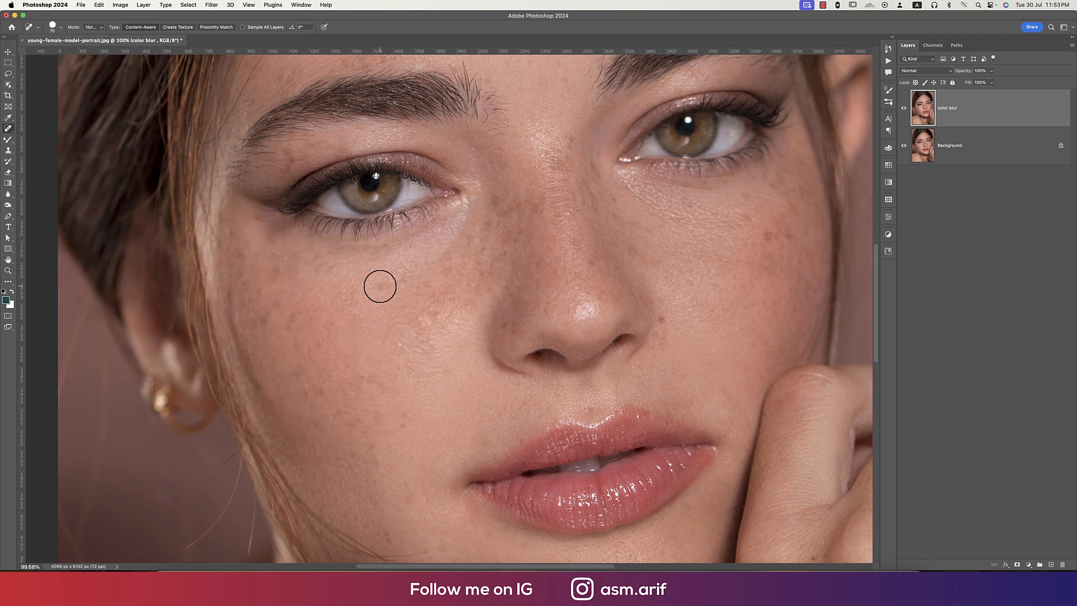
pyautogui.moveTo(280, 276); pyautogui.dragTo(276, 276)
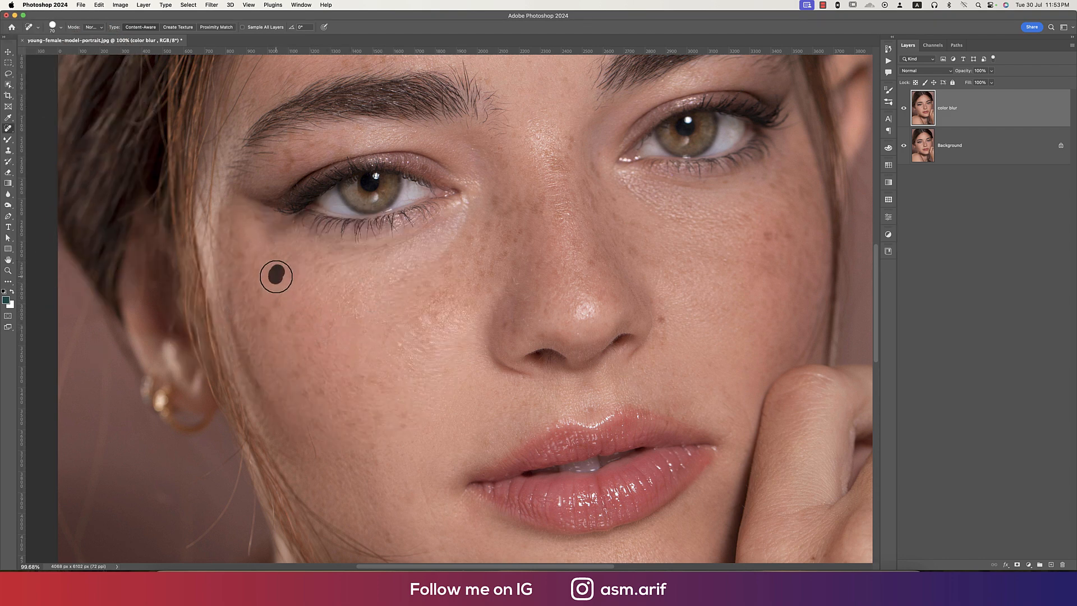
pyautogui.click(259, 314)
pyautogui.click(287, 324)
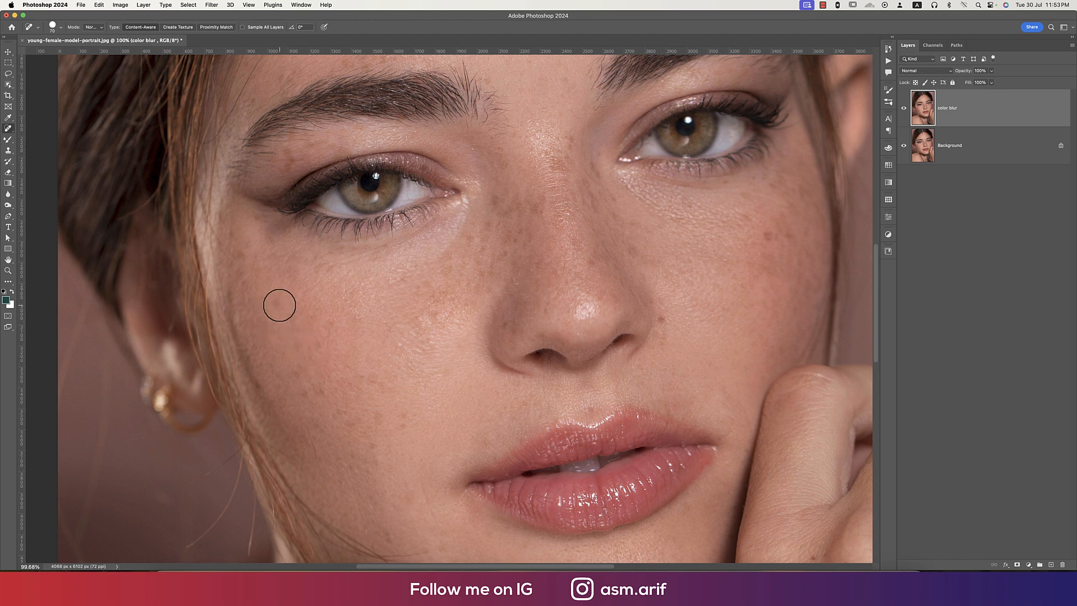
pyautogui.click(291, 314)
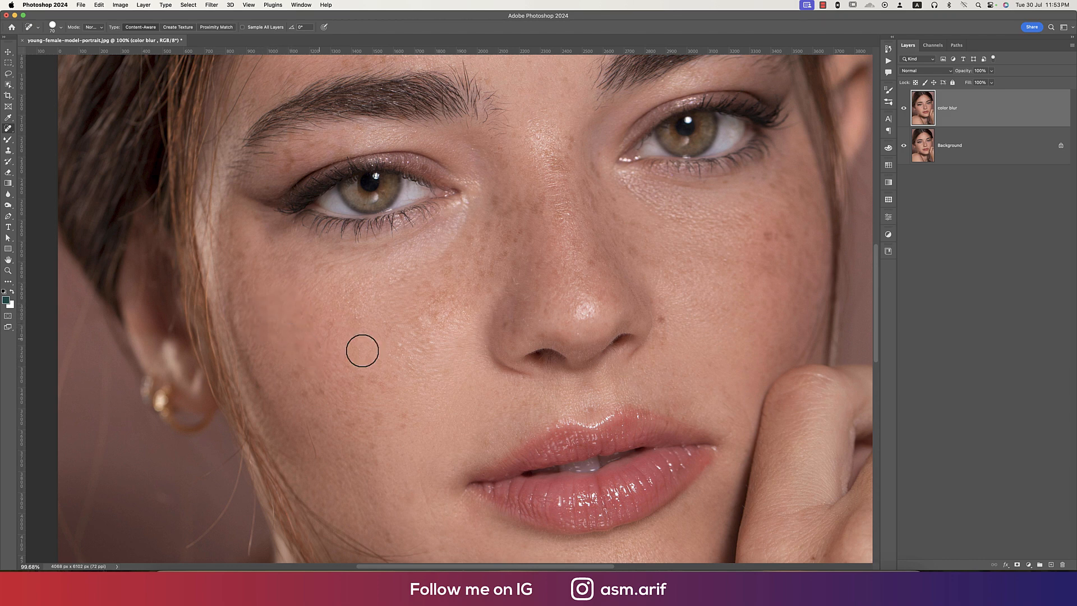
# Heal the mole beside the nostril and the spots between the eyebrows, near the temple and on the left-hand upper eyelid.
pyautogui.click(660, 319)
pyautogui.click(572, 151)
pyautogui.click(241, 257)
pyautogui.moveTo(292, 160); pyautogui.dragTo(282, 155)
# Heal the small spots above the upper lip, on the chin, beside the mouth and on the back of the hand.
pyautogui.moveTo(443, 320); pyautogui.dragTo(411, 255)
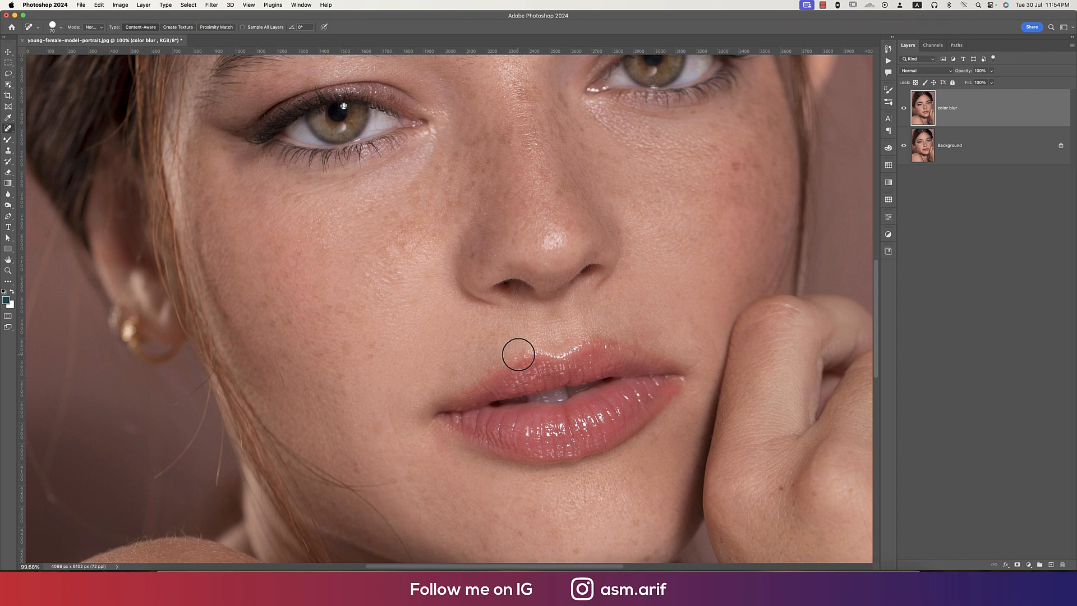
pyautogui.click(518, 354)
pyautogui.moveTo(494, 334); pyautogui.dragTo(493, 334)
pyautogui.scroll(-5, 599, 400)
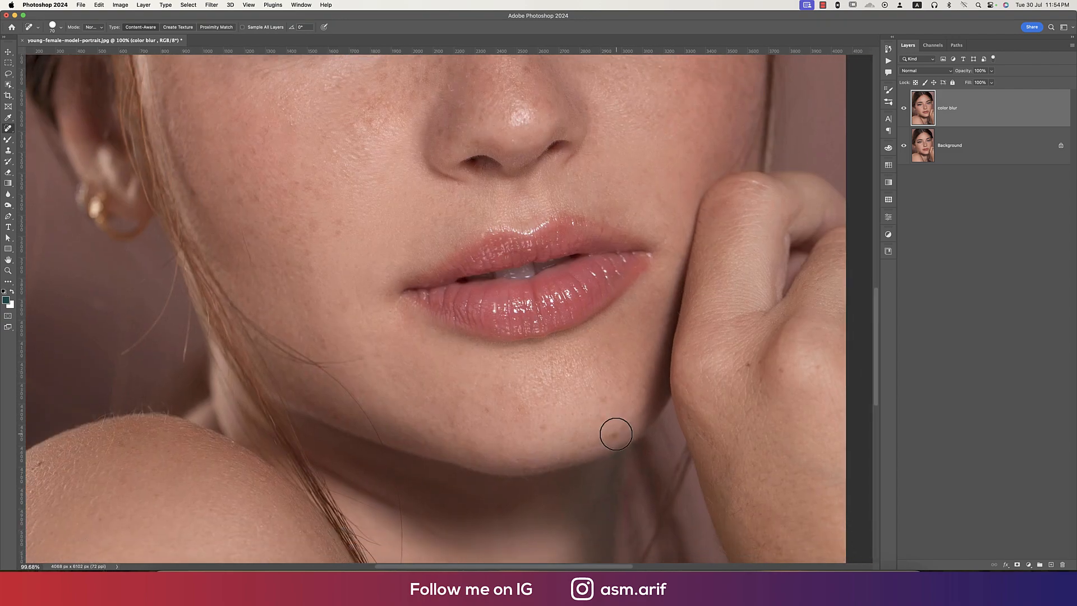
pyautogui.click(599, 408)
pyautogui.click(344, 303)
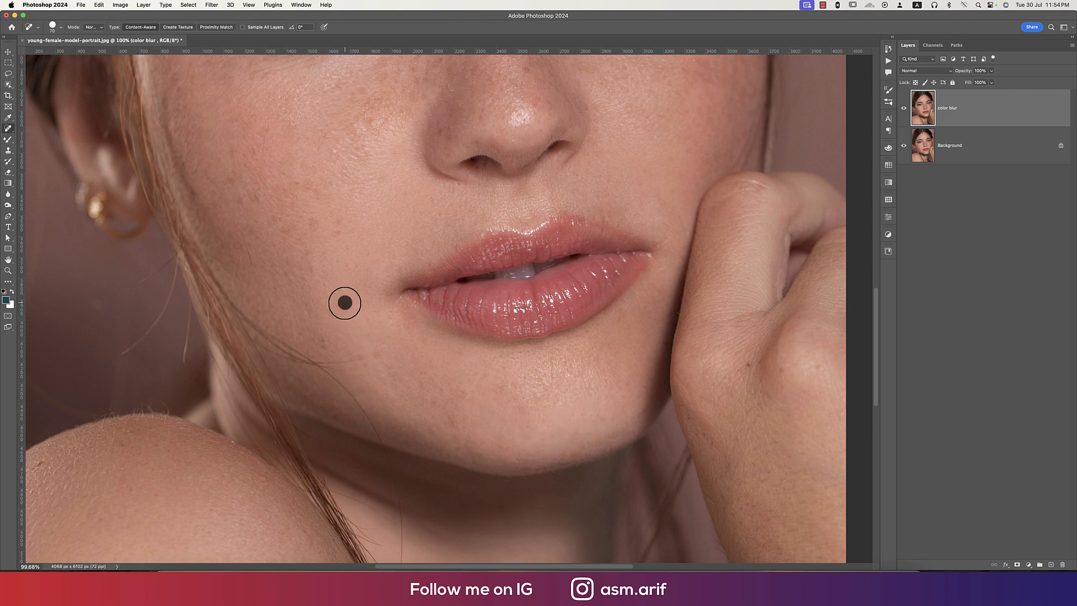
pyautogui.moveTo(348, 305)
pyautogui.mouseDown()
pyautogui.moveTo(331, 291)
pyautogui.moveTo(190, 267)
pyautogui.moveTo(288, 272)
pyautogui.moveTo(285, 291)
pyautogui.mouseUp()
pyautogui.click(684, 351)
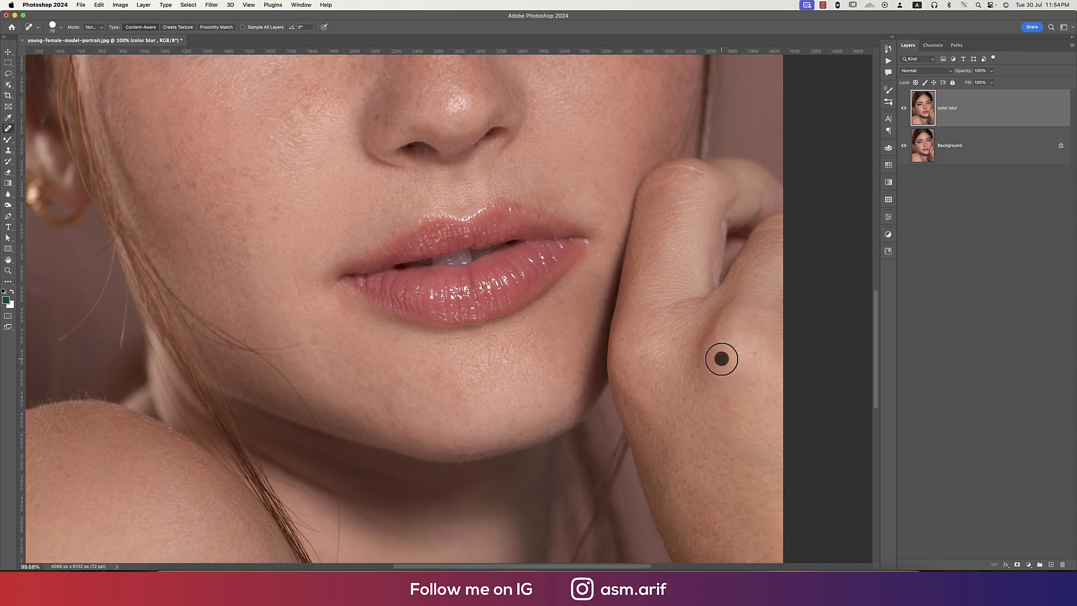
# Heal the remaining freckles across the lower part of the left-hand cheek, between the hair strands and the mouth.
pyautogui.moveTo(434, 311); pyautogui.dragTo(583, 399)
pyautogui.click(342, 277)
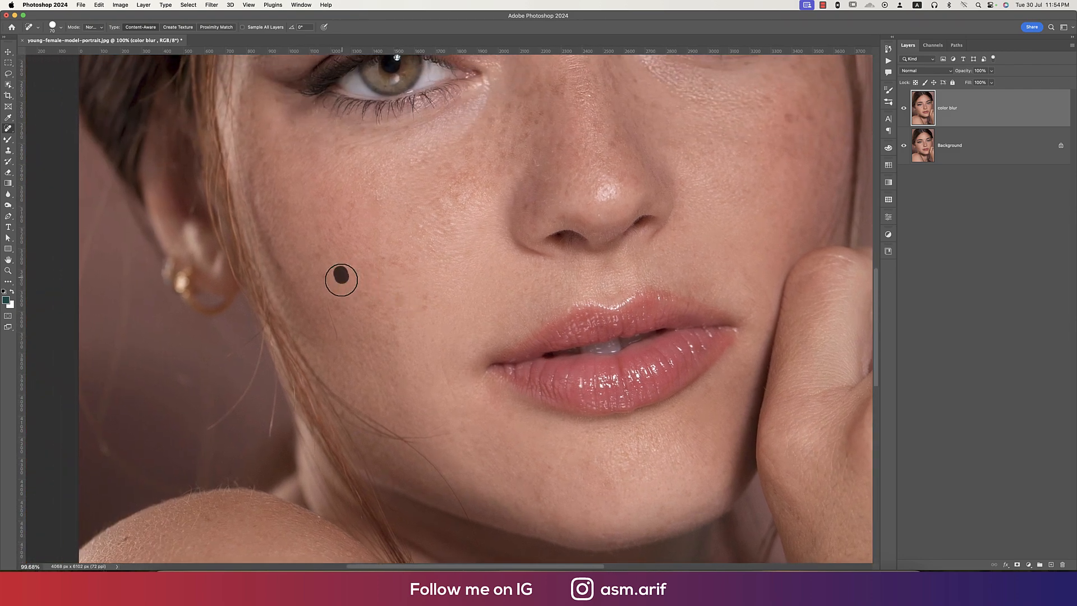
pyautogui.click(312, 247)
pyautogui.click(326, 274)
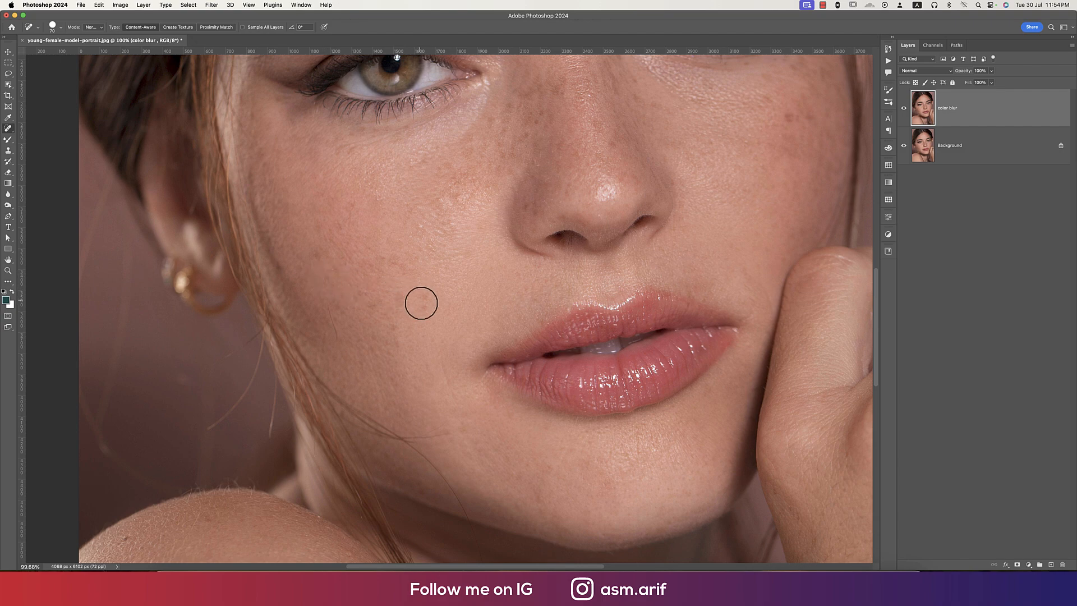
pyautogui.click(401, 303)
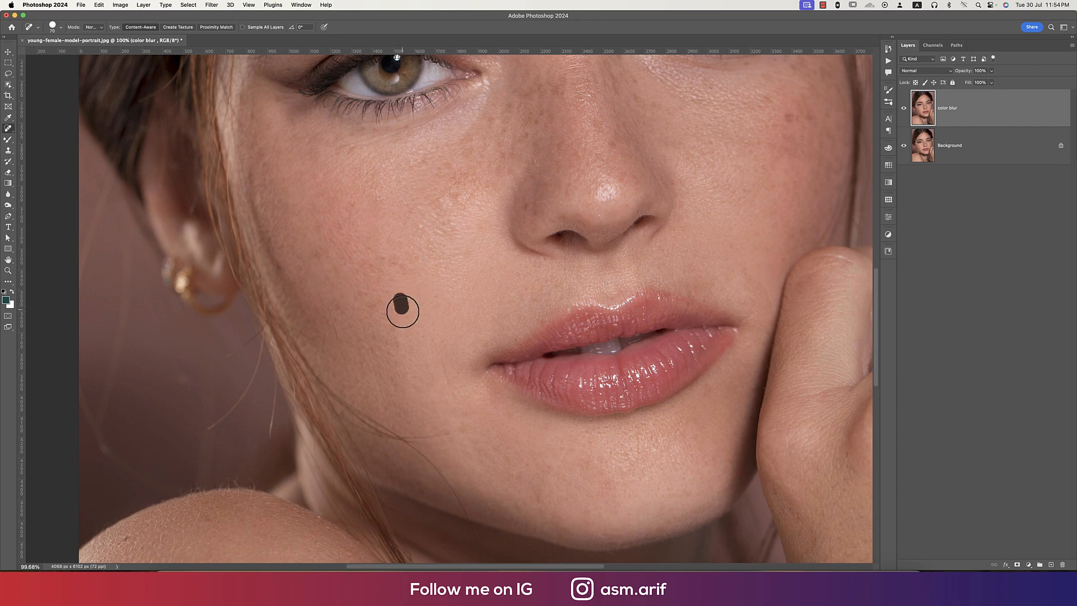
pyautogui.click(403, 271)
pyautogui.click(386, 257)
pyautogui.click(277, 266)
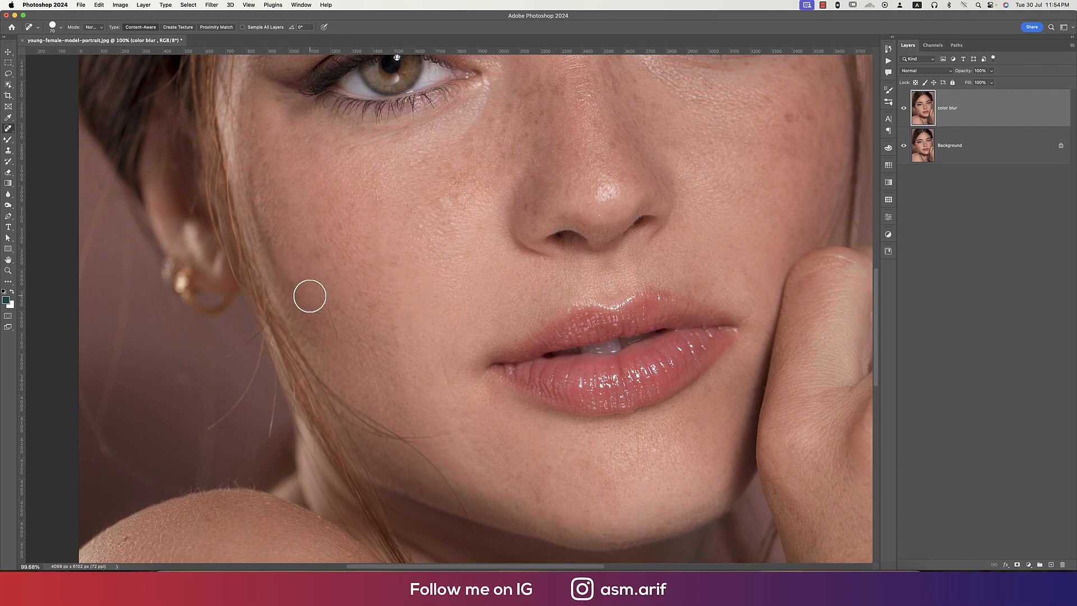
# Heal the dark spots on the right-hand cheek, below the outer corner of the eye.
pyautogui.moveTo(565, 227); pyautogui.dragTo(512, 272)
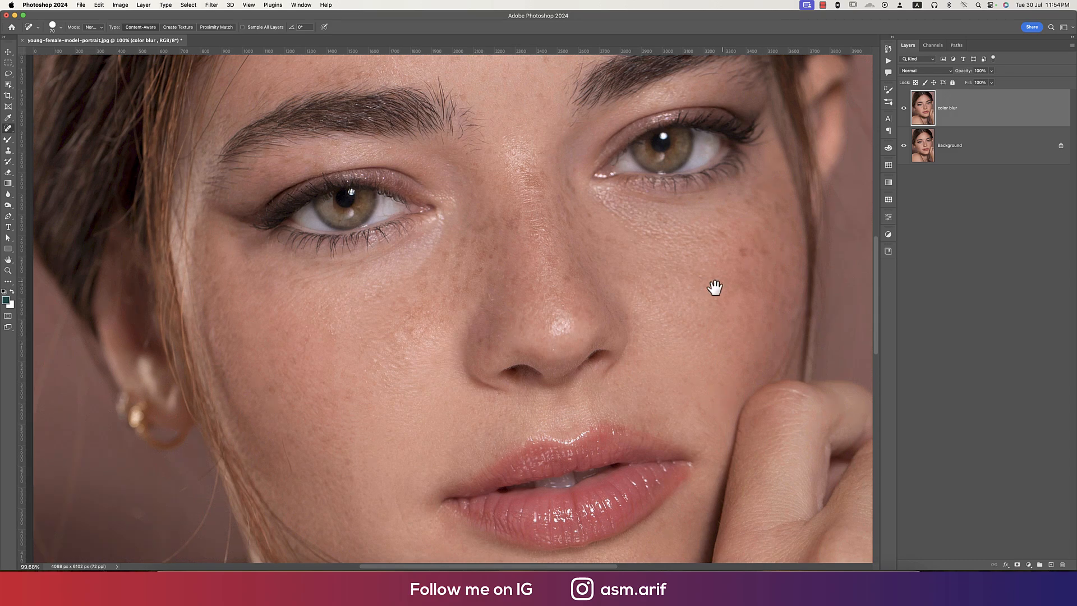
pyautogui.moveTo(714, 288); pyautogui.dragTo(604, 317)
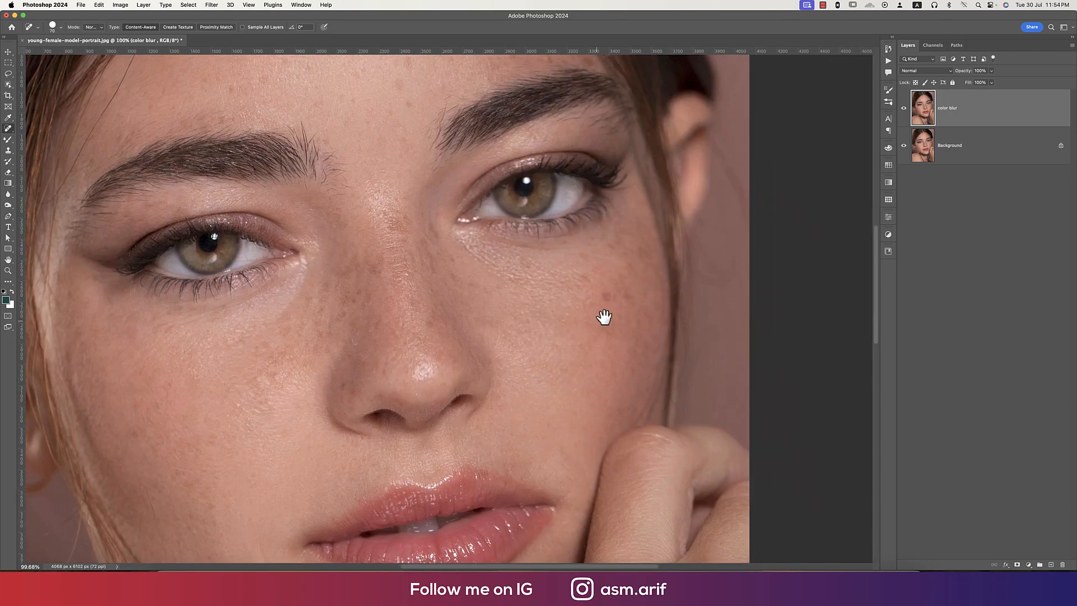
pyautogui.click(631, 298)
pyautogui.click(599, 266)
# Heal the spots in the middle of the forehead, from between the eyebrows up towards the hairline.
pyautogui.moveTo(384, 192); pyautogui.dragTo(445, 309)
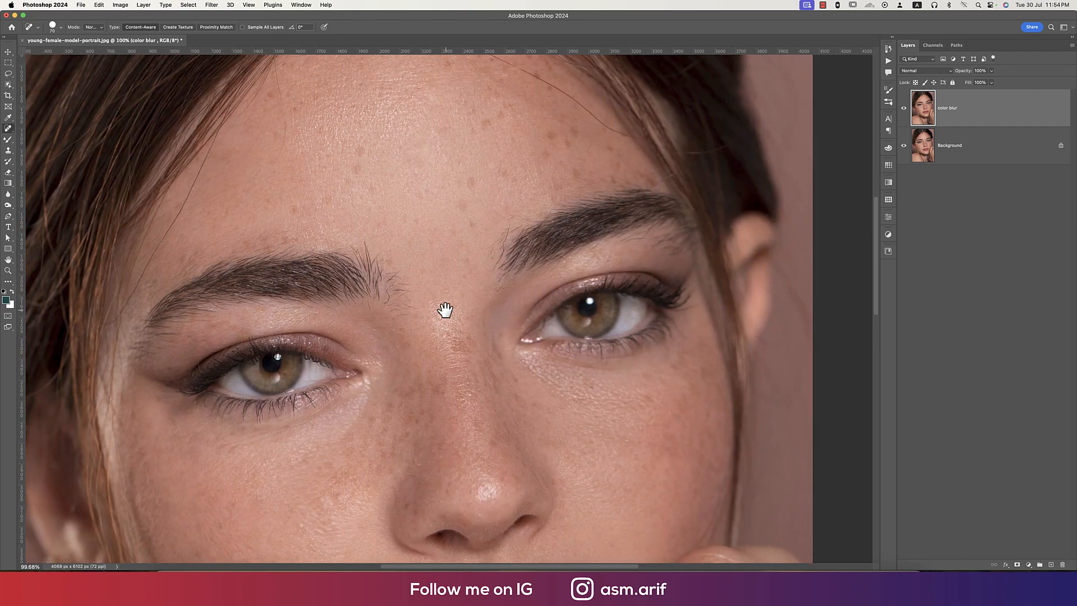
pyautogui.click(473, 228)
pyautogui.click(466, 202)
pyautogui.moveTo(478, 136); pyautogui.dragTo(485, 161)
pyautogui.click(480, 206)
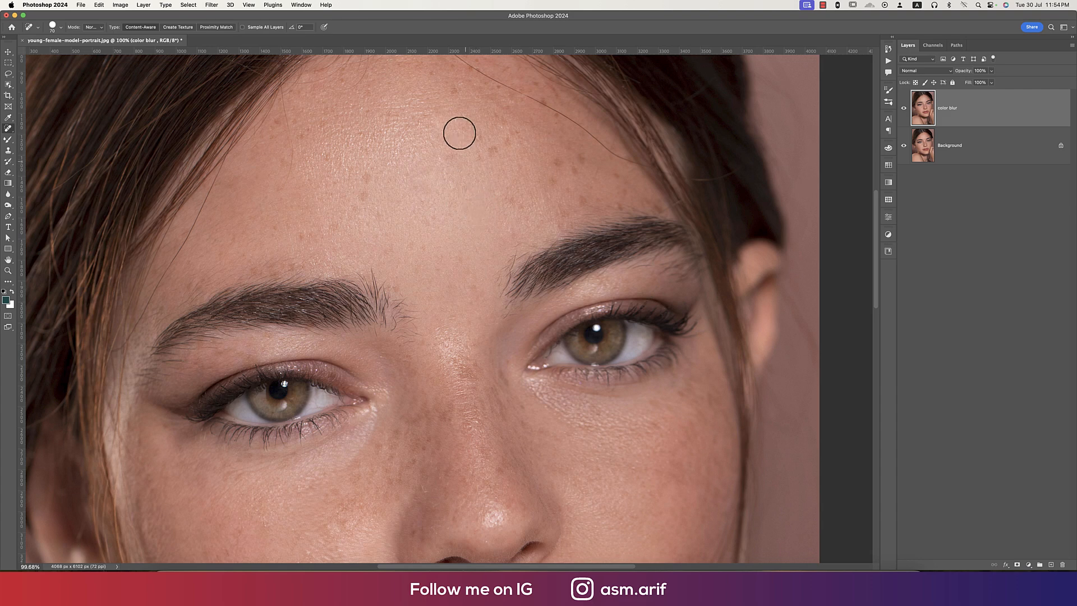
pyautogui.click(455, 94)
# Heal the spots on the left-hand side of the forehead, up to the hairline.
pyautogui.click(365, 175)
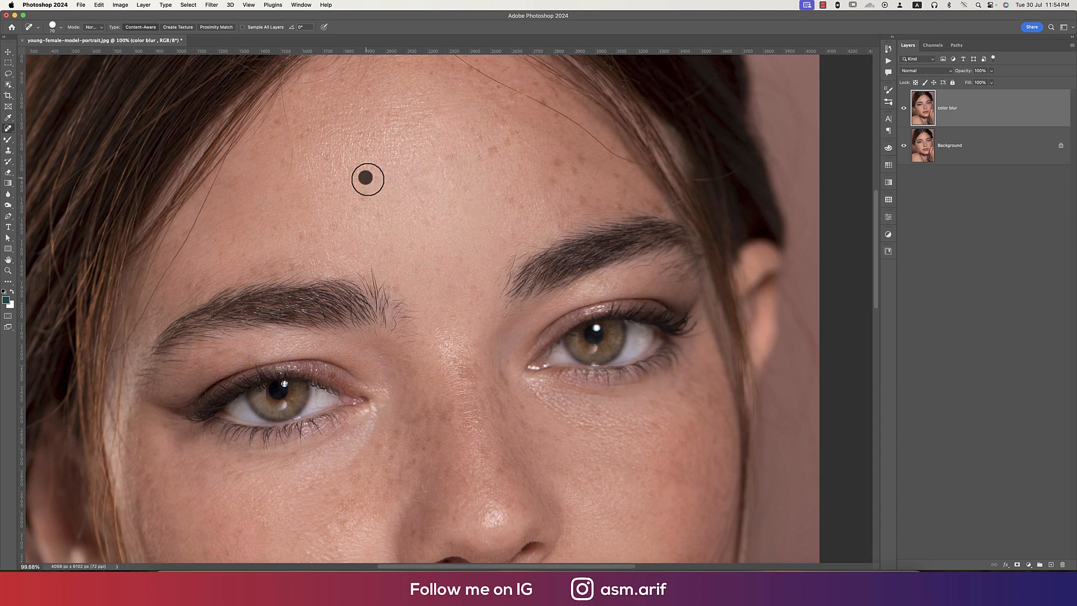
pyautogui.click(363, 194)
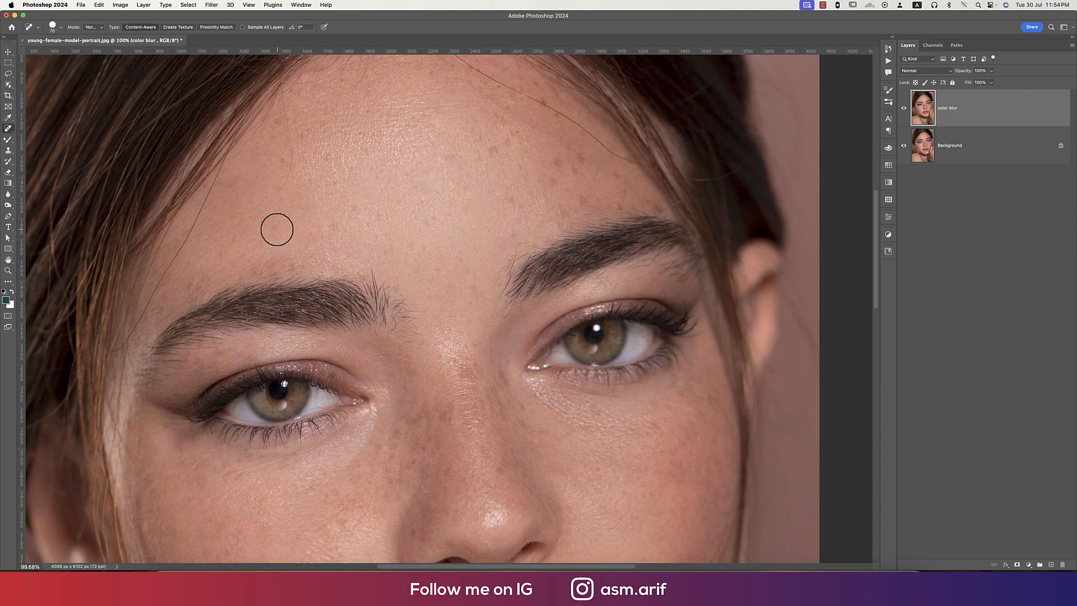
pyautogui.moveTo(276, 185); pyautogui.dragTo(281, 98)
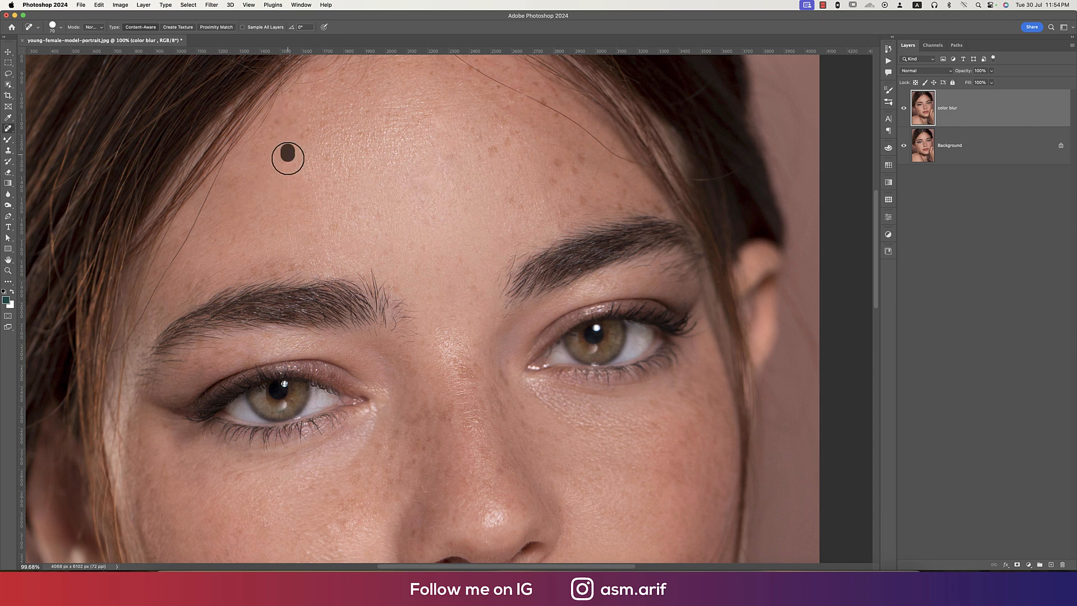
pyautogui.click(274, 139)
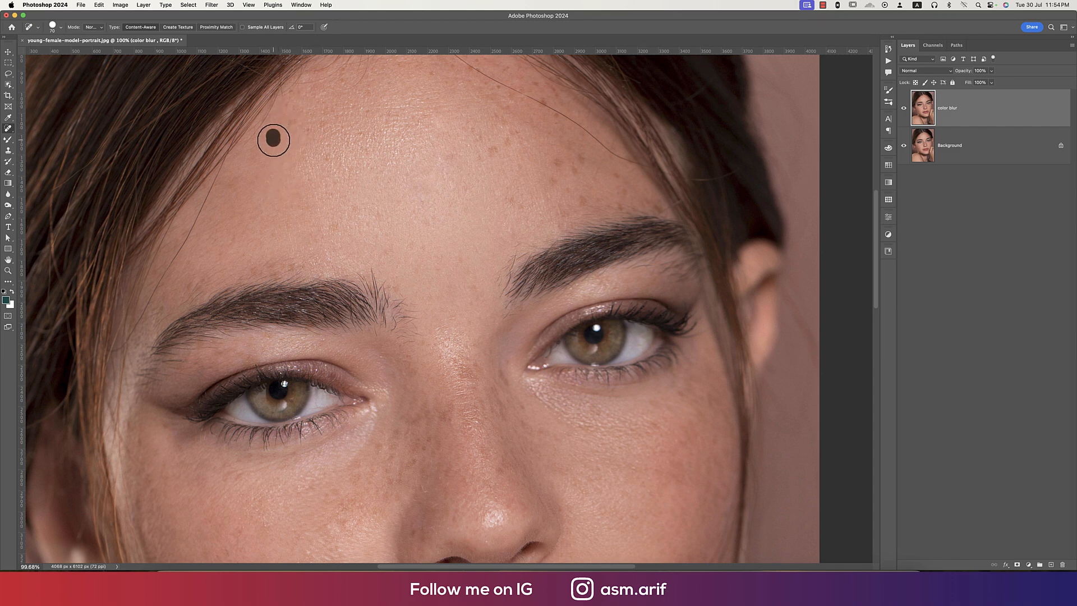
pyautogui.click(292, 123)
pyautogui.click(291, 107)
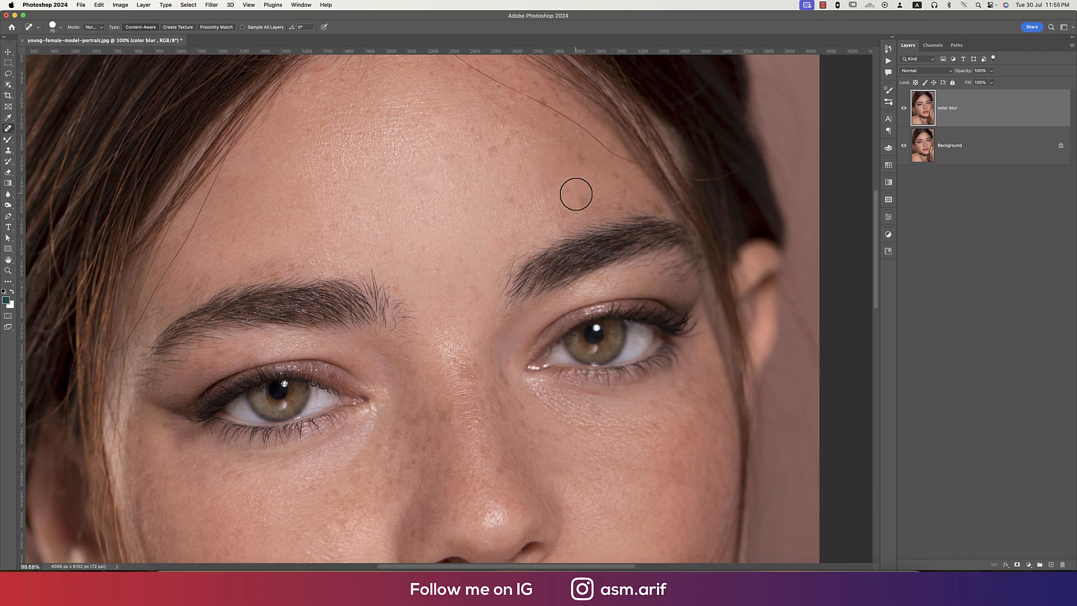
# Heal the freckles on the right-hand side of the forehead, from above the inner eyebrow up to the loose hair strand.
pyautogui.click(581, 199)
pyautogui.click(570, 189)
pyautogui.click(510, 200)
pyautogui.click(520, 206)
pyautogui.click(493, 153)
pyautogui.click(484, 157)
pyautogui.click(482, 141)
pyautogui.click(470, 127)
pyautogui.click(546, 104)
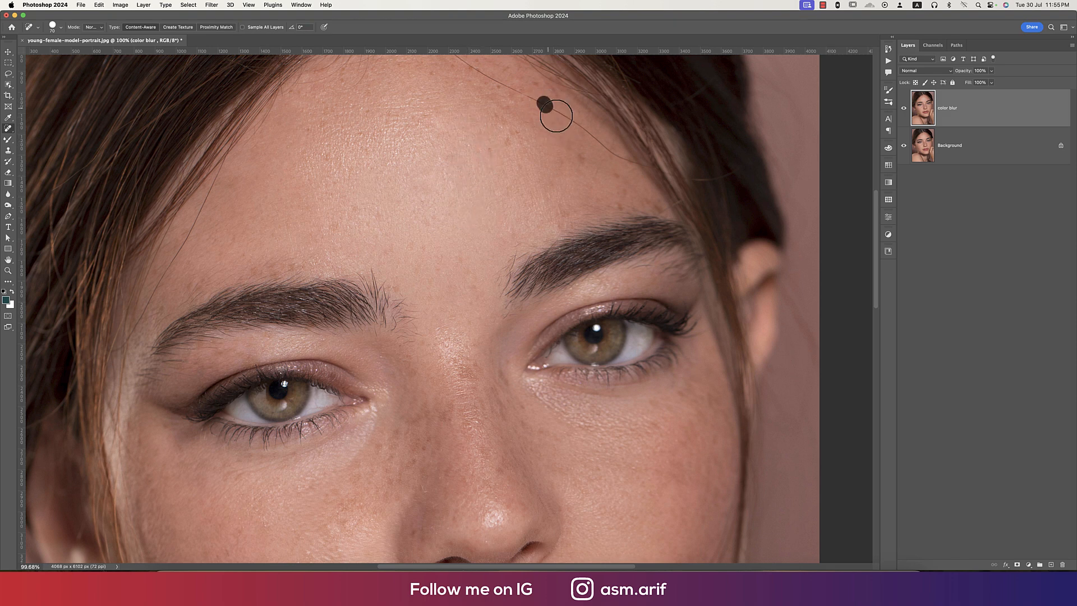
# Heal the remaining spots above the outer end of the right-hand eyebrow and fit the whole portrait in view.
pyautogui.click(621, 204)
pyautogui.click(613, 173)
pyautogui.click(584, 161)
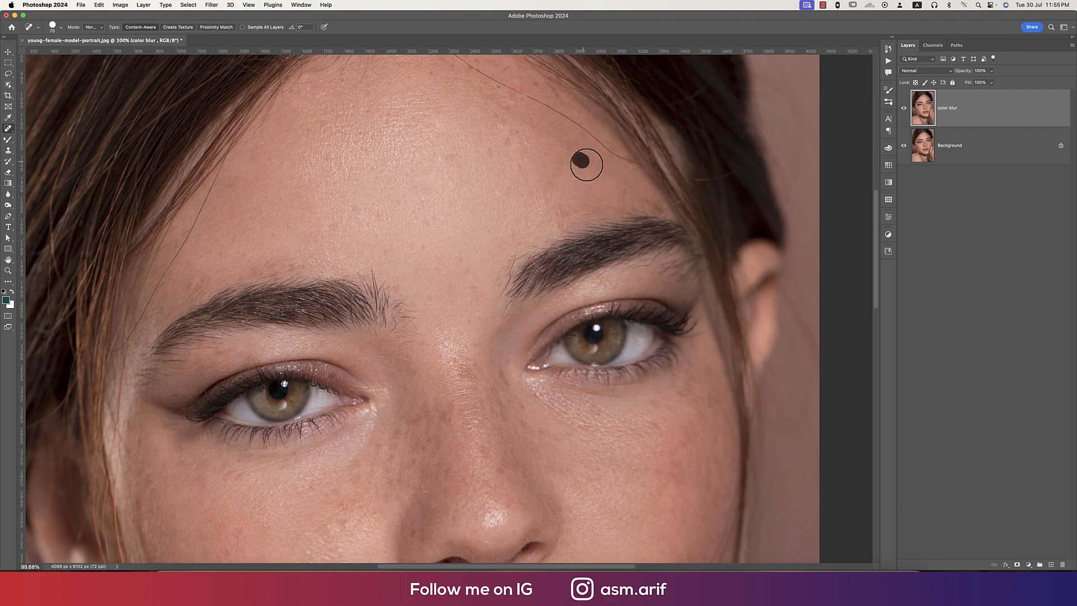
pyautogui.click(648, 208)
pyautogui.click(665, 213)
pyautogui.press('super+0')
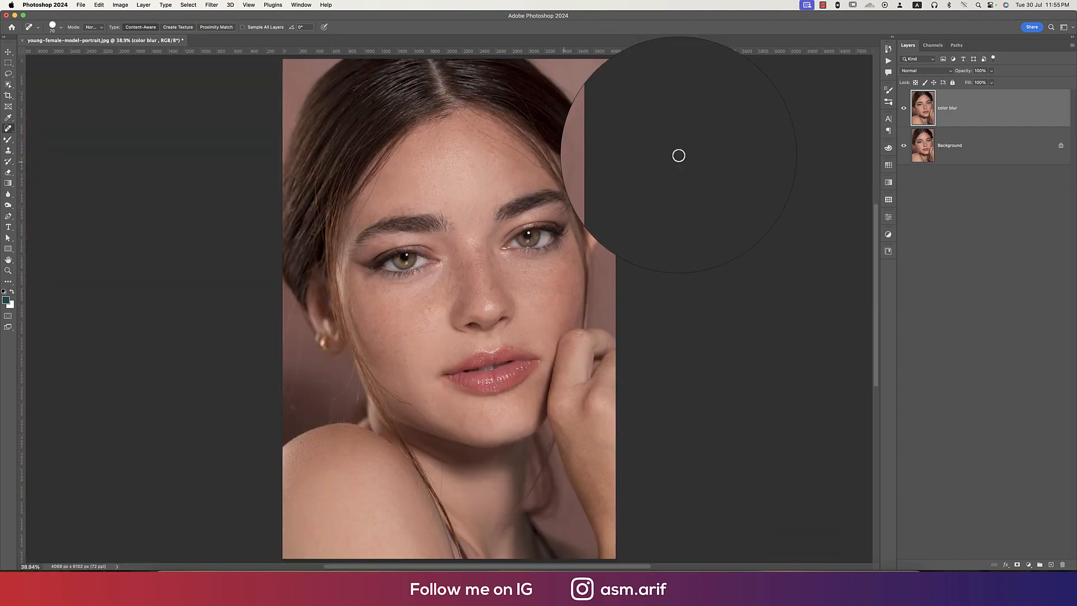
# Duplicate the color blur layer and rename the copy texture.
pyautogui.press('super+j')
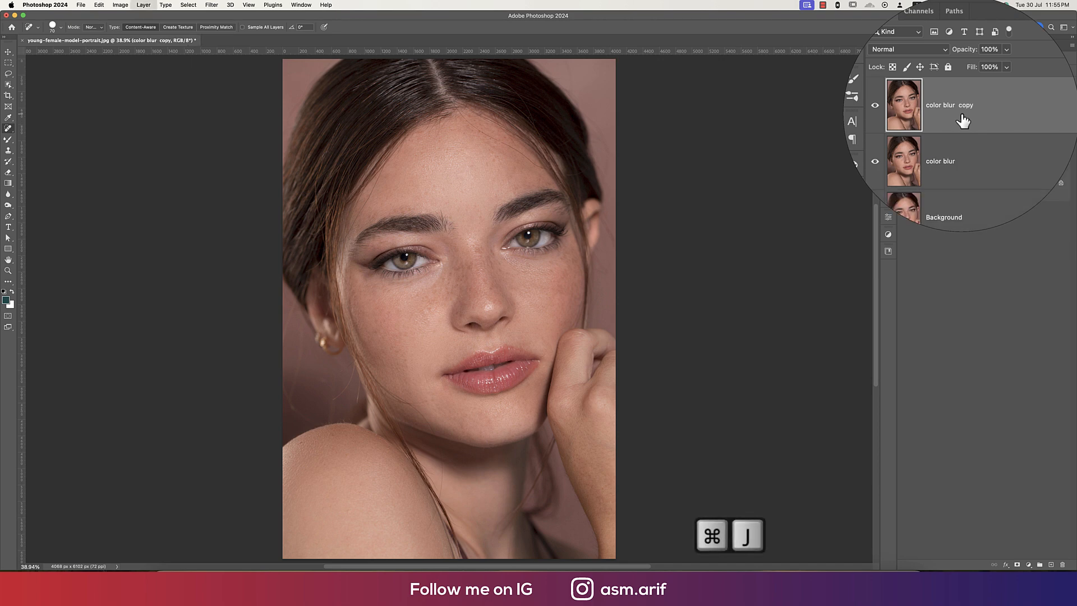
pyautogui.doubleClick(957, 108)
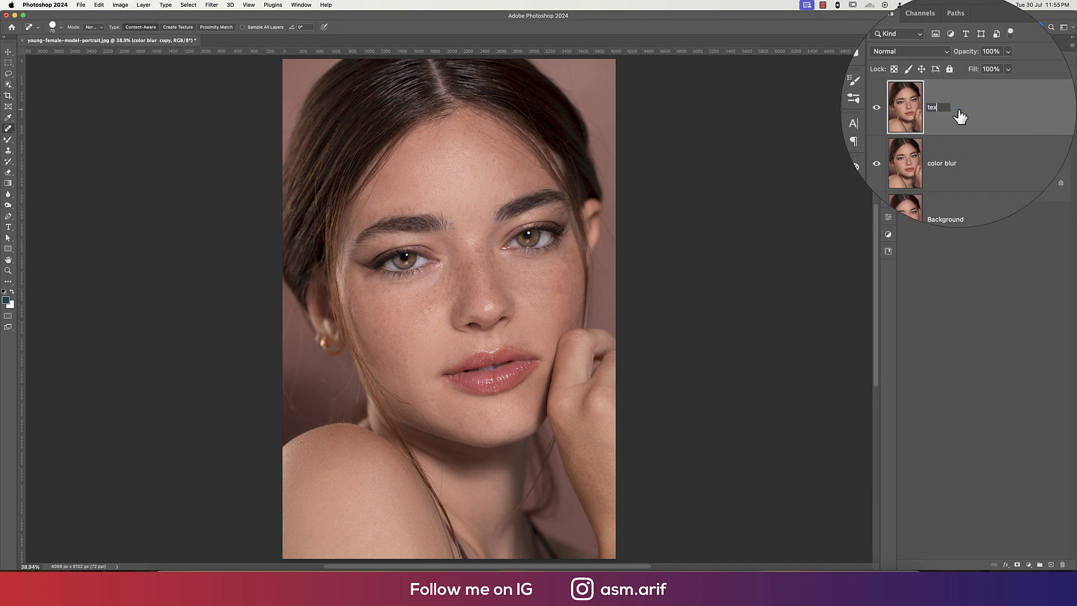
pyautogui.press('Return')
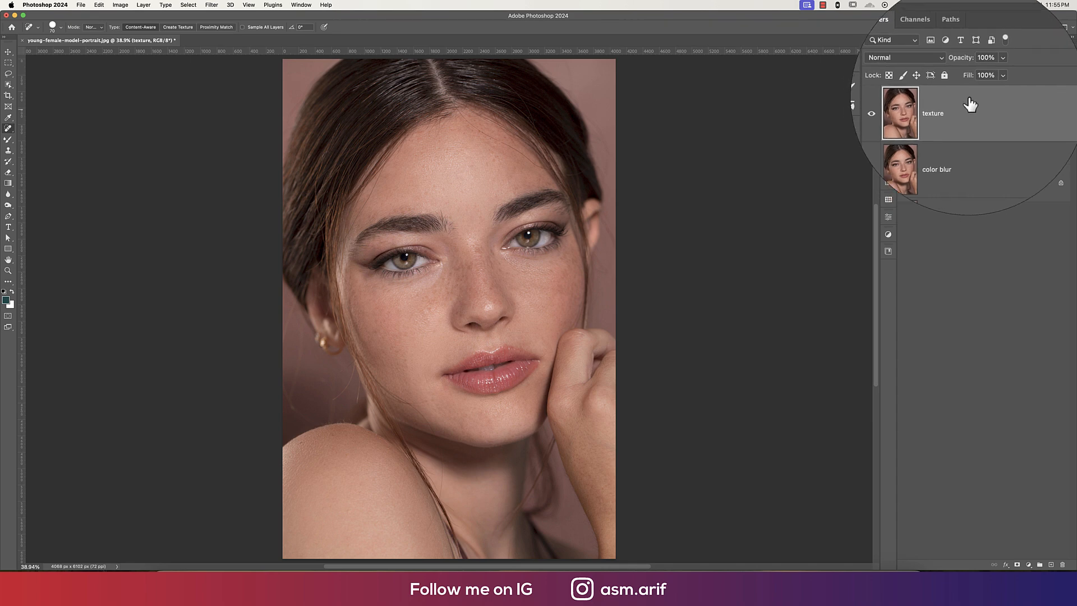
# Hide the texture layer and apply a Gaussian Blur with a radius of 9.5 pixels to the color blur layer.
pyautogui.click(965, 147)
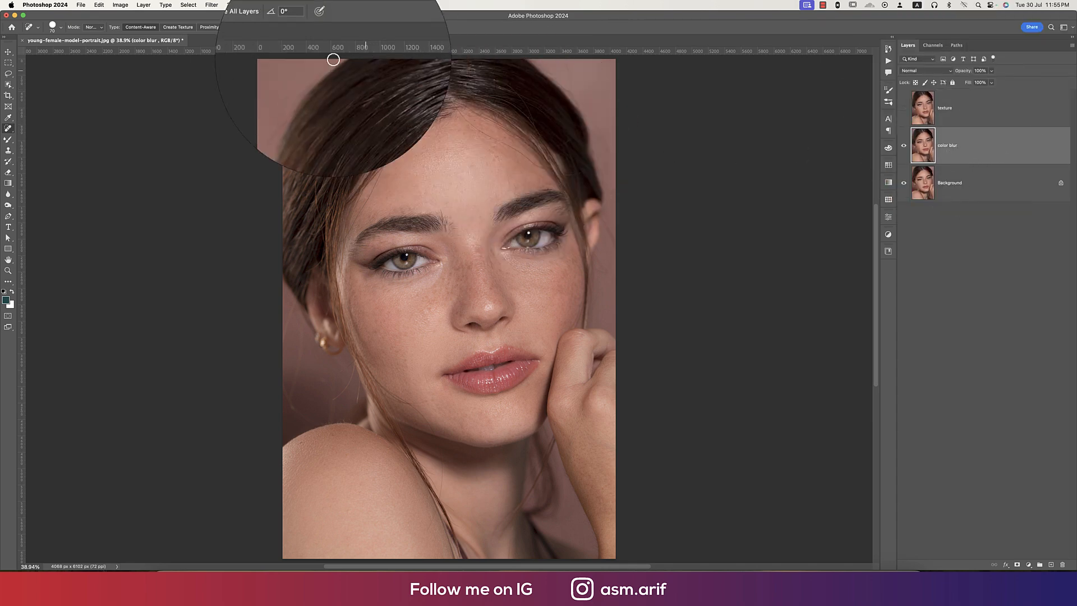
pyautogui.click(211, 6)
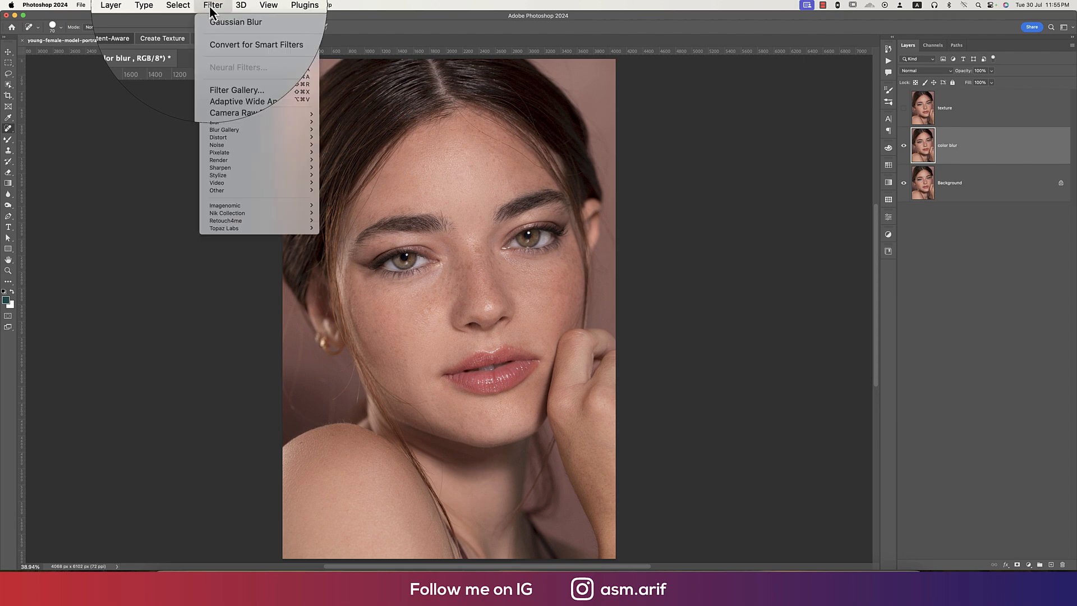
pyautogui.moveTo(253, 133)
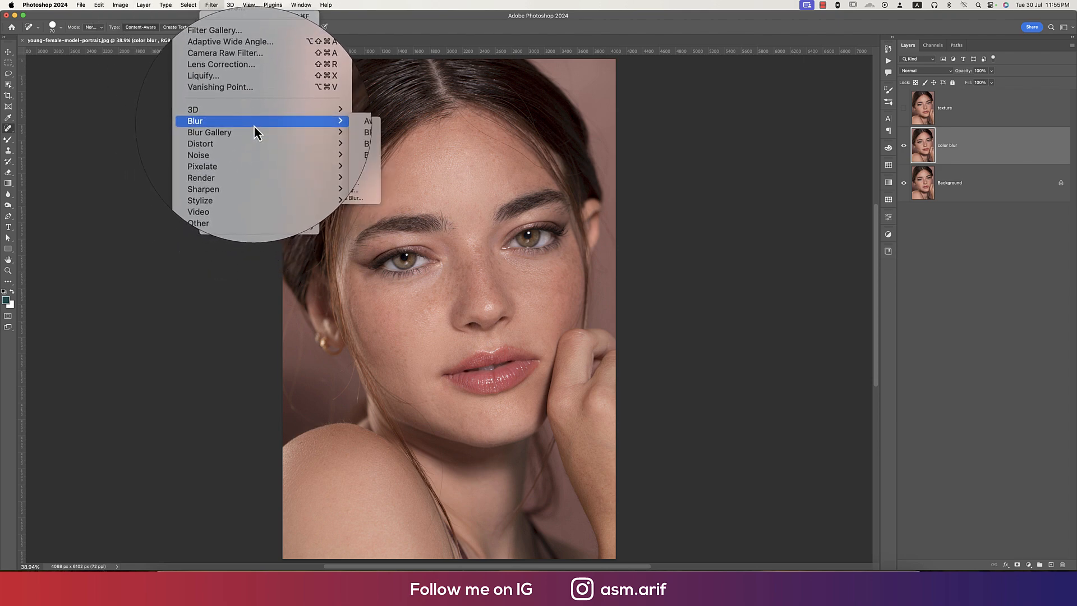
pyautogui.click(351, 153)
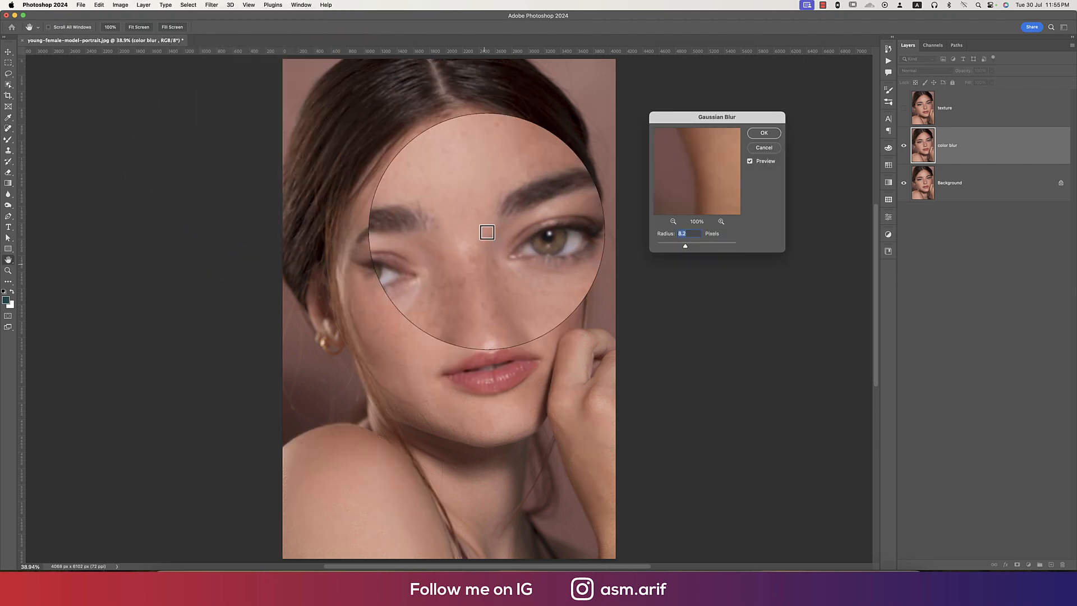
pyautogui.click(471, 288)
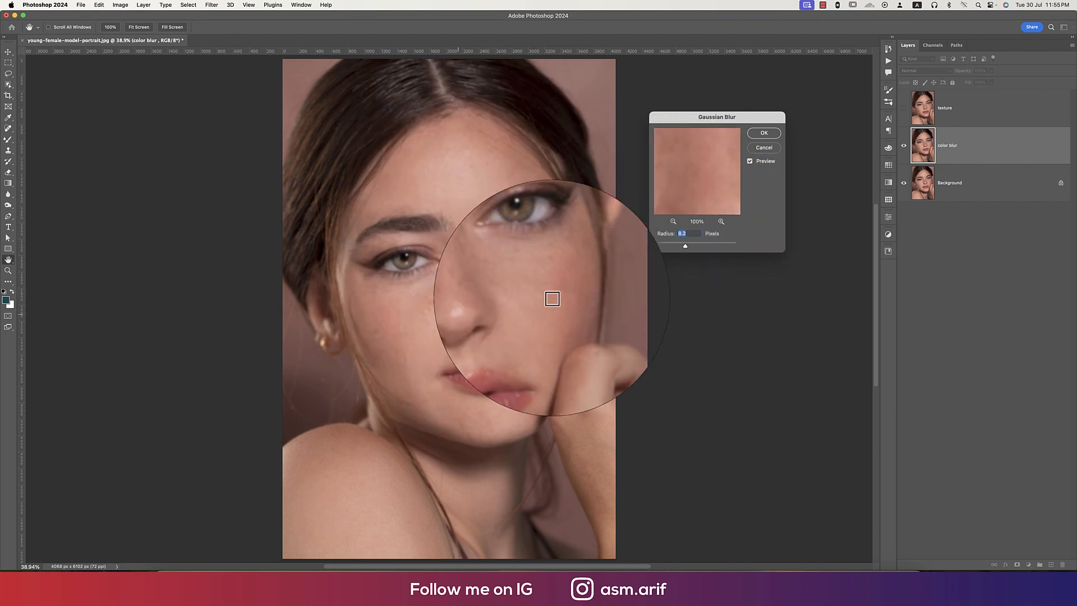
pyautogui.write('9.5')
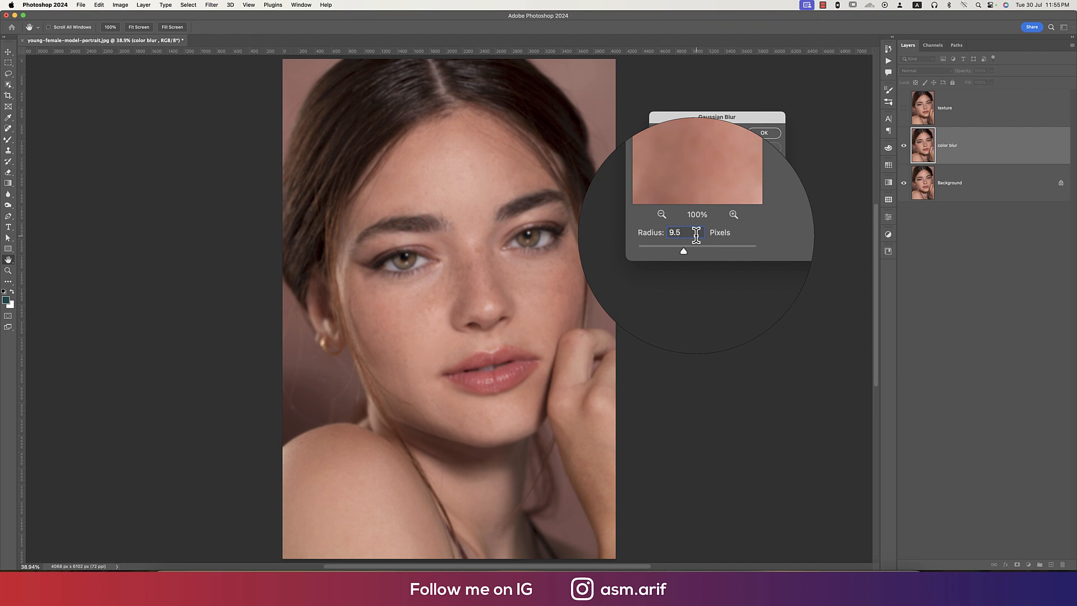
pyautogui.click(764, 133)
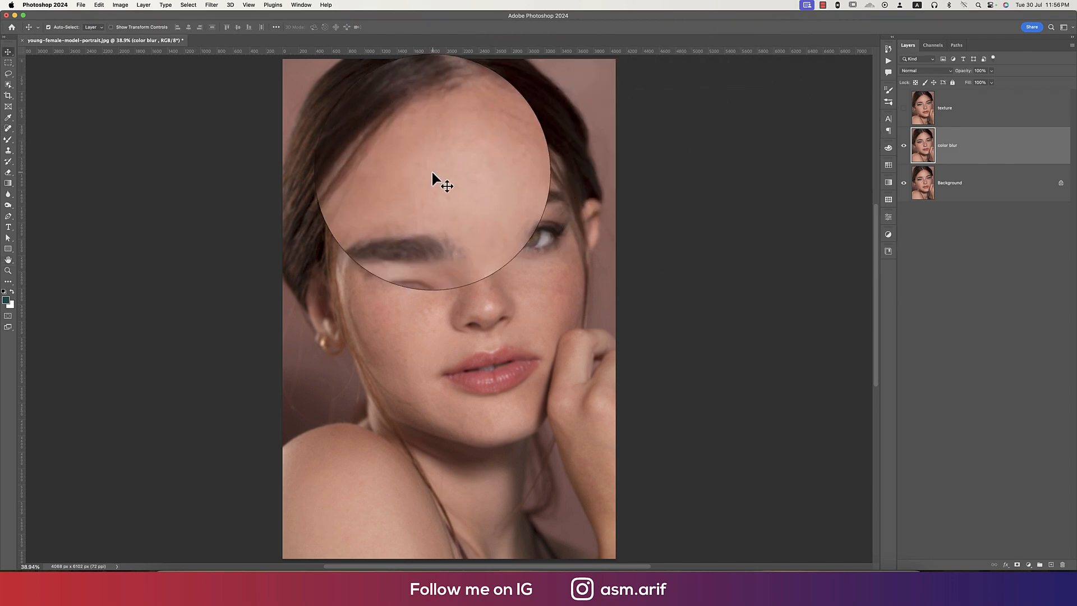
# Show the texture layer and apply the color blur layer to it with Apply Image, using Subtract blending, scale 2 and offset 128.
pyautogui.click(961, 116)
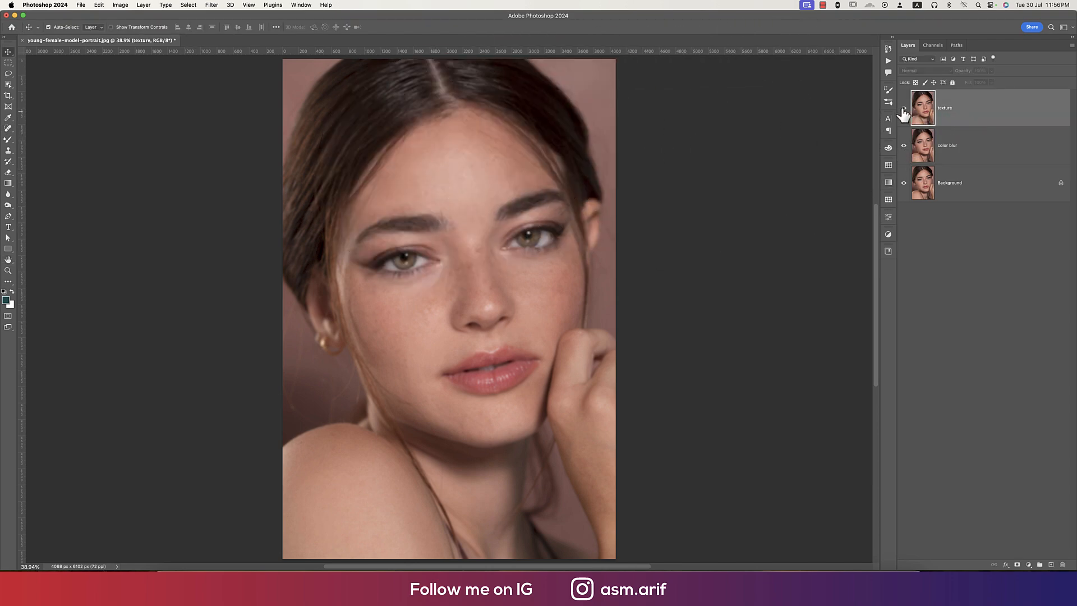
pyautogui.click(903, 108)
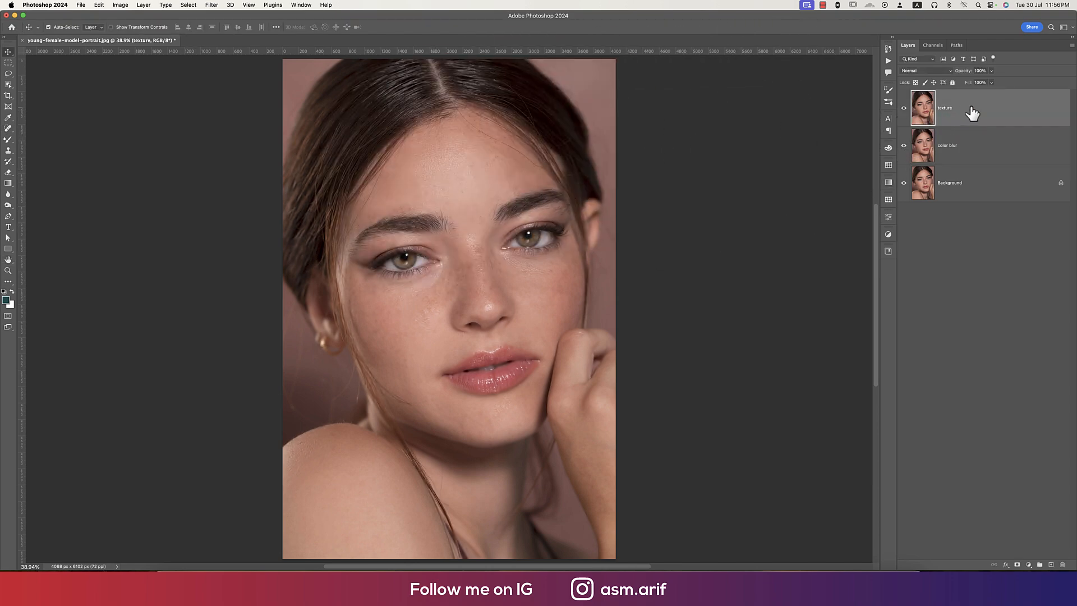
pyautogui.click(120, 5)
pyautogui.click(145, 140)
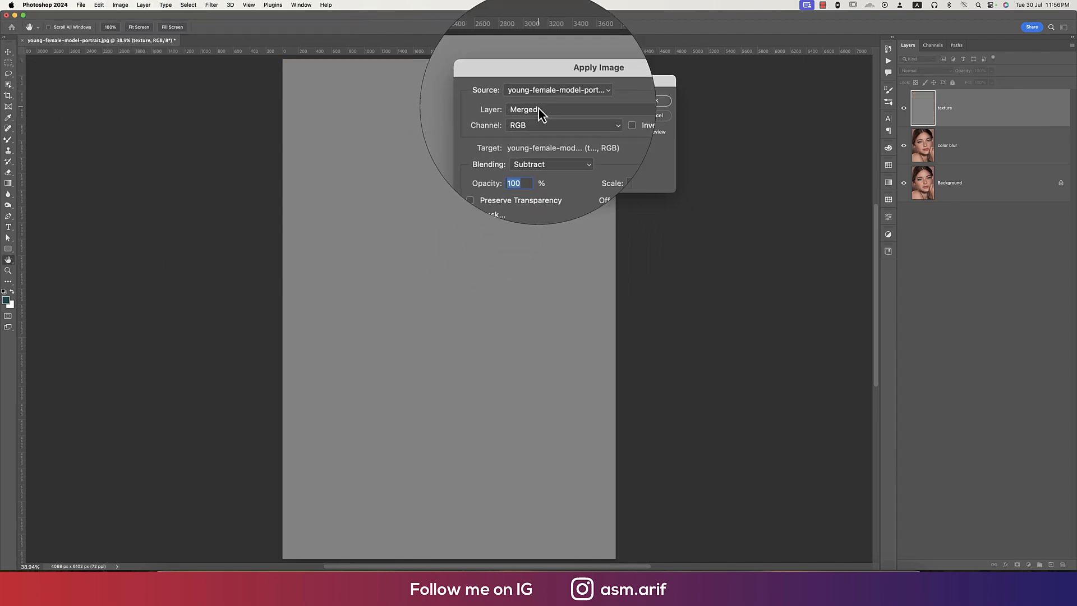
pyautogui.click(539, 112)
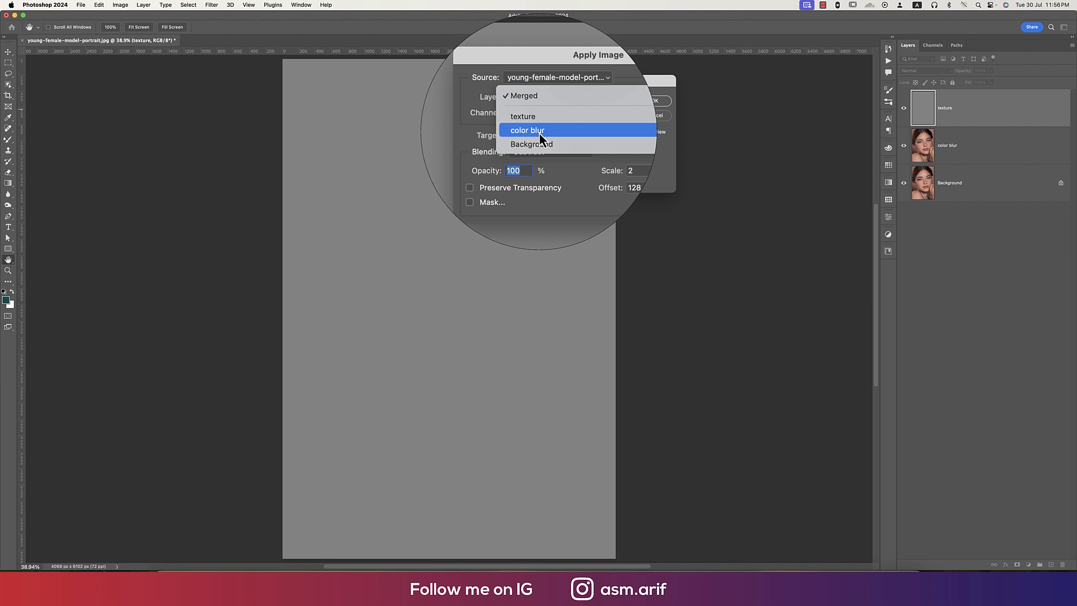
pyautogui.click(540, 132)
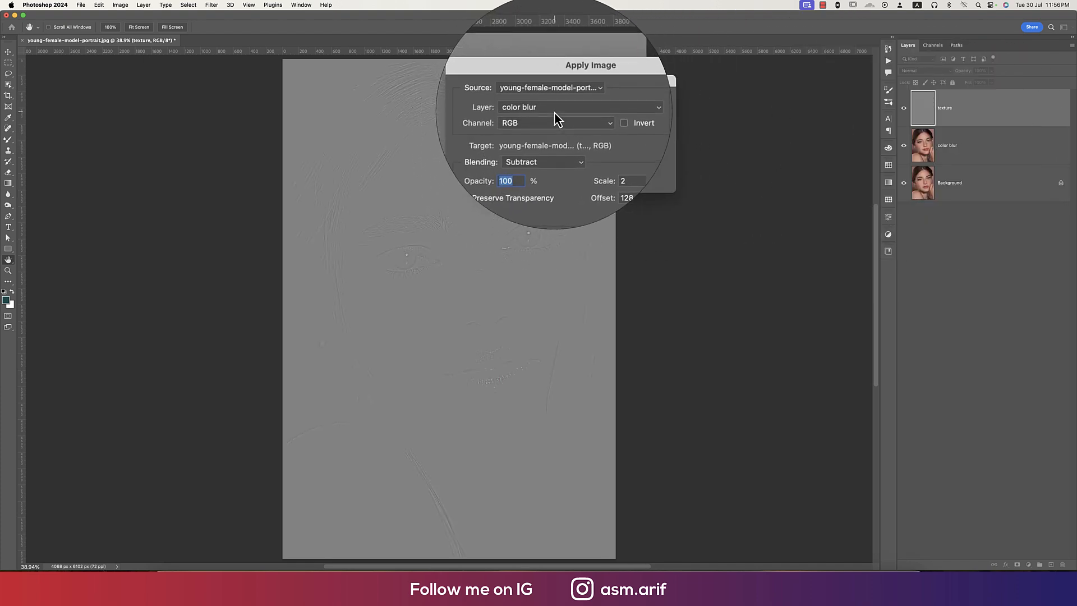
pyautogui.click(548, 146)
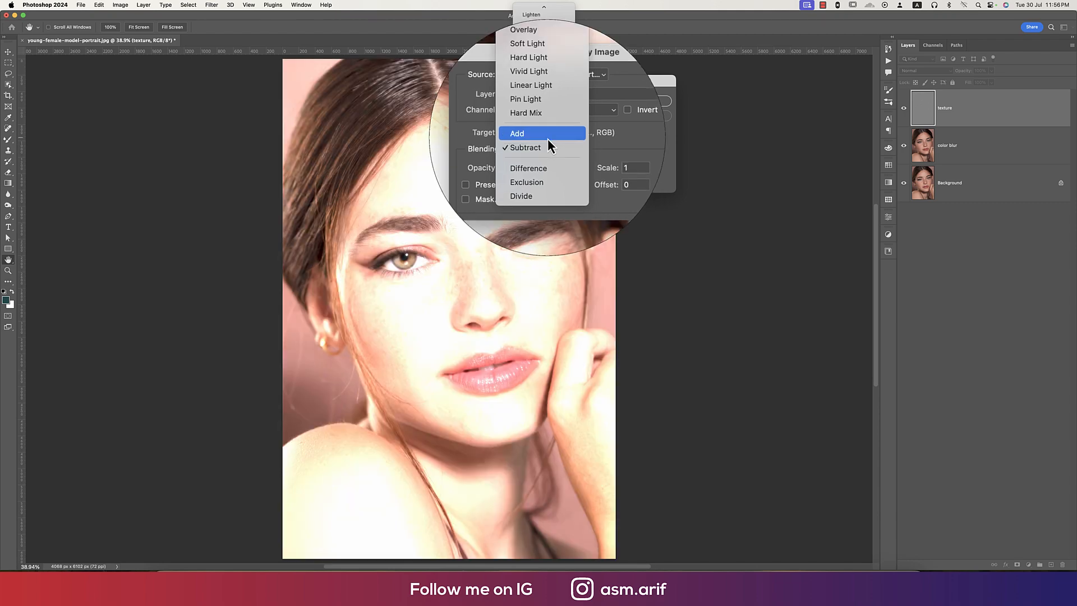
pyautogui.click(548, 144)
pyautogui.moveTo(608, 159); pyautogui.dragTo(585, 167)
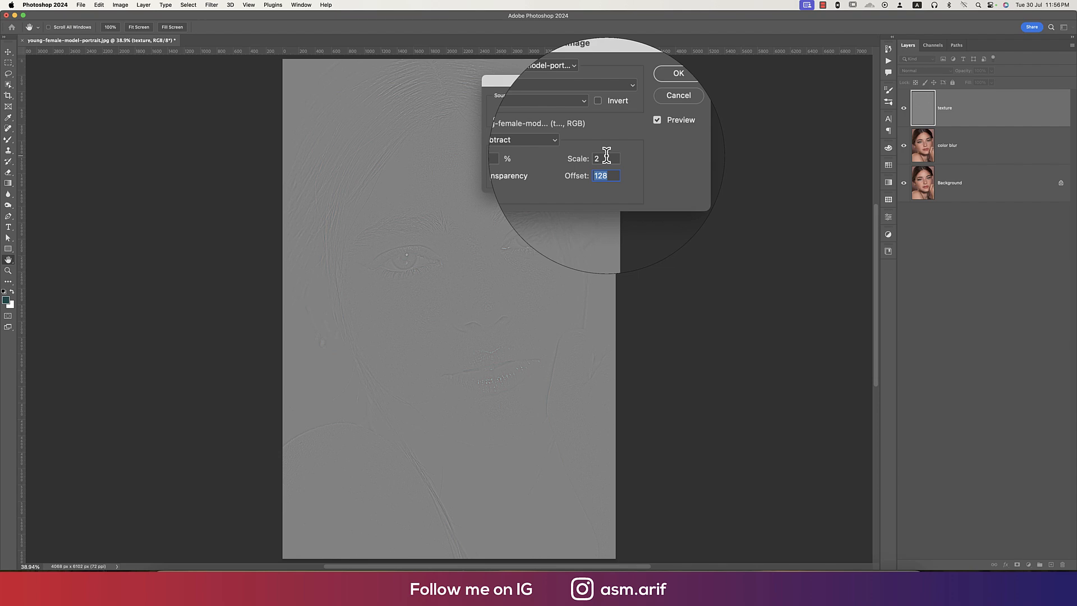
pyautogui.click(654, 104)
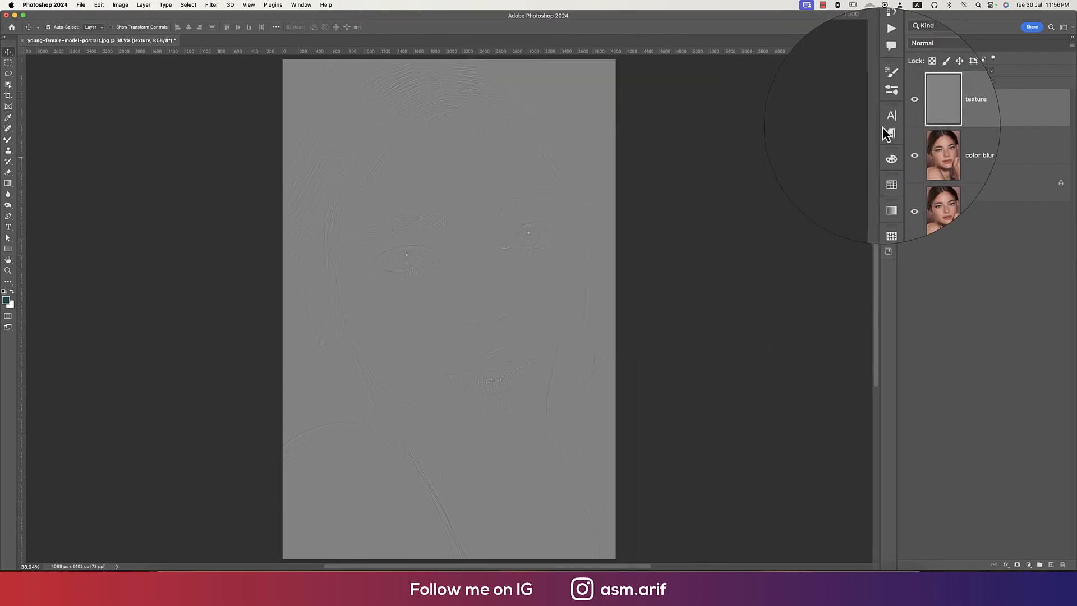
# Hide the texture layer and set up the Mixer Brush on the color blur layer with Wet 8%, Load 90%, Mix 90% and Flow 80%.
pyautogui.click(904, 108)
pyautogui.click(951, 154)
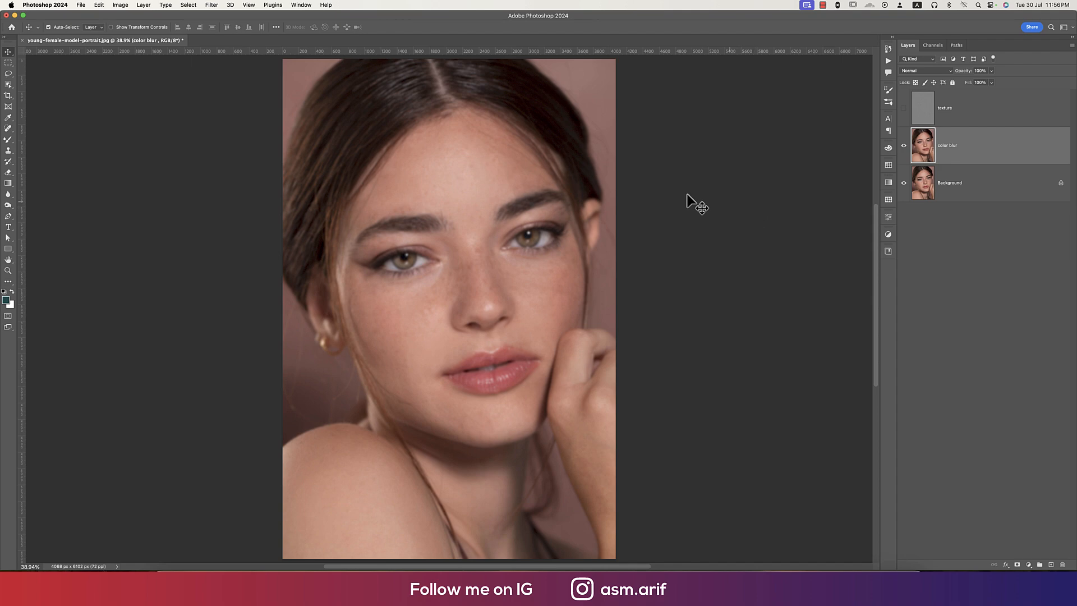
pyautogui.click(8, 139)
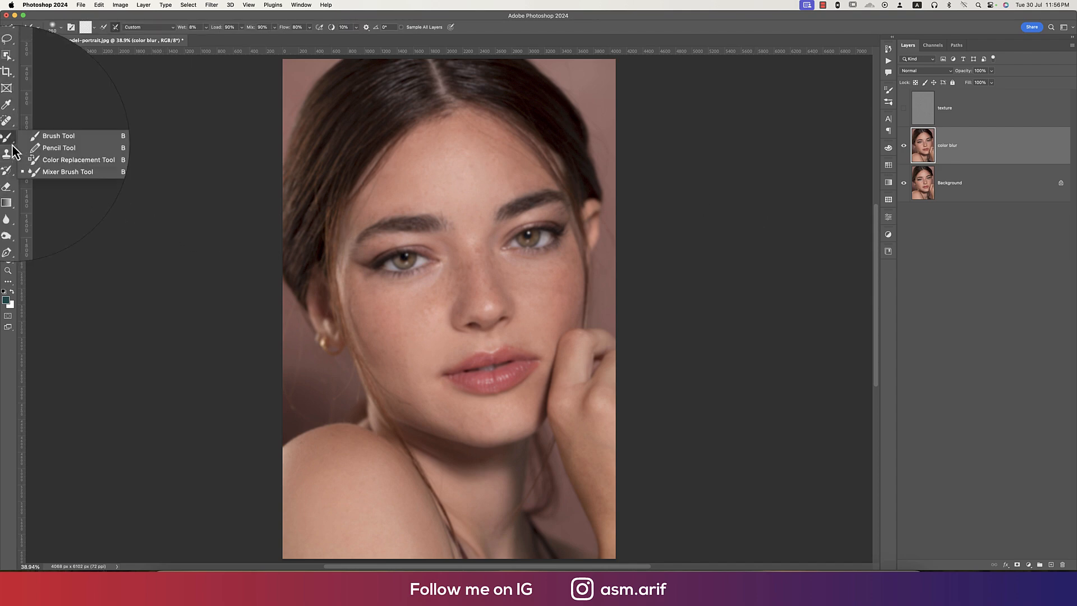
pyautogui.click(53, 161)
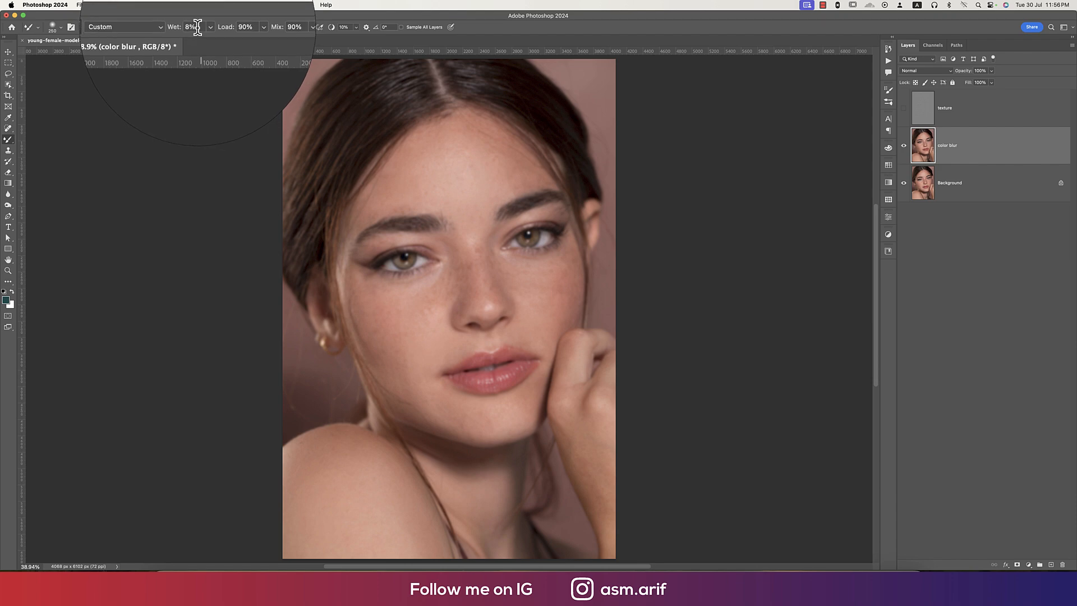
pyautogui.moveTo(197, 27); pyautogui.dragTo(219, 27)
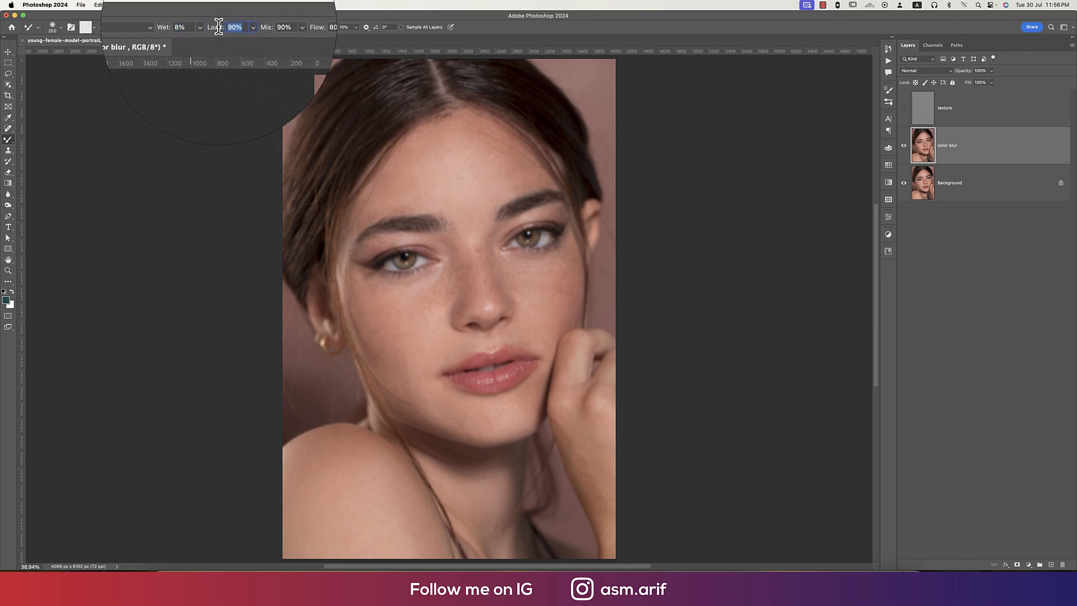
pyautogui.click(267, 28)
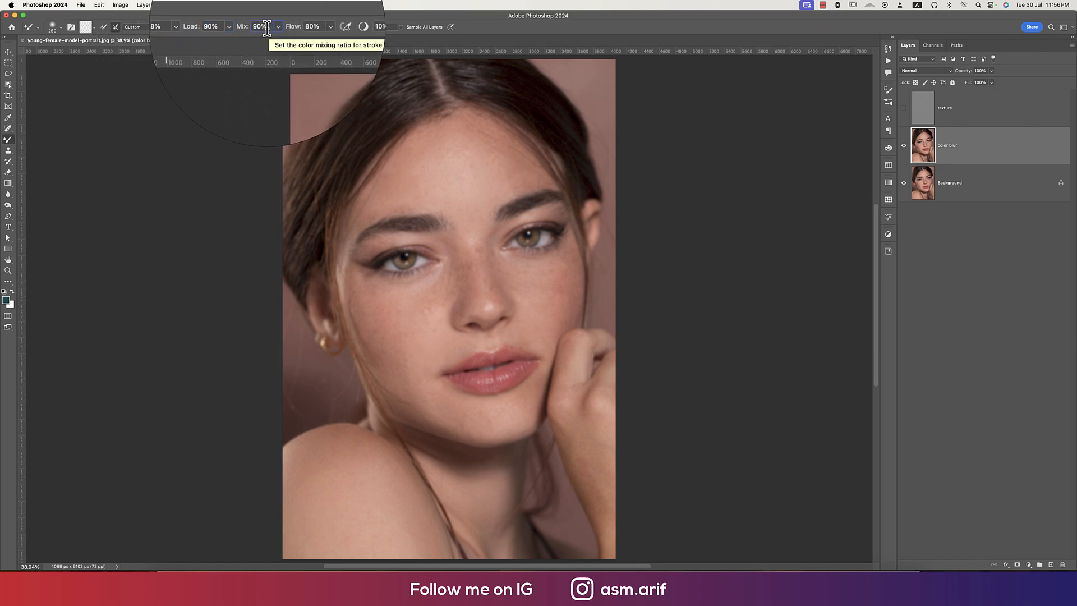
pyautogui.click(302, 28)
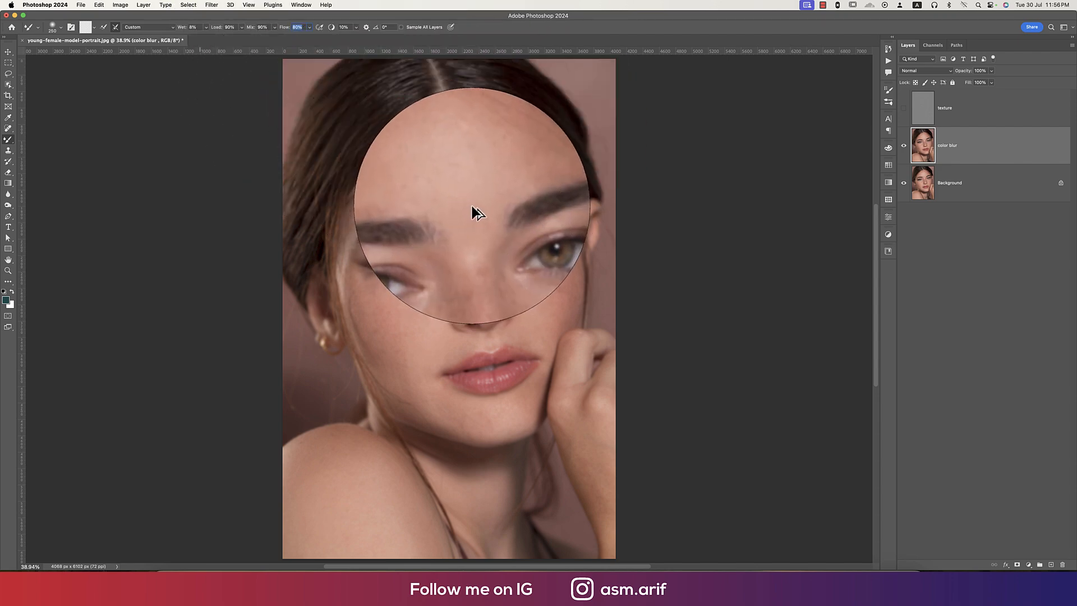
# Blend the skin tones on the color blur layer across the forehead, around the left-hand eyebrow and beside that eye's outer corner.
pyautogui.scroll(5, 473, 211)
pyautogui.scroll(3, 482, 185)
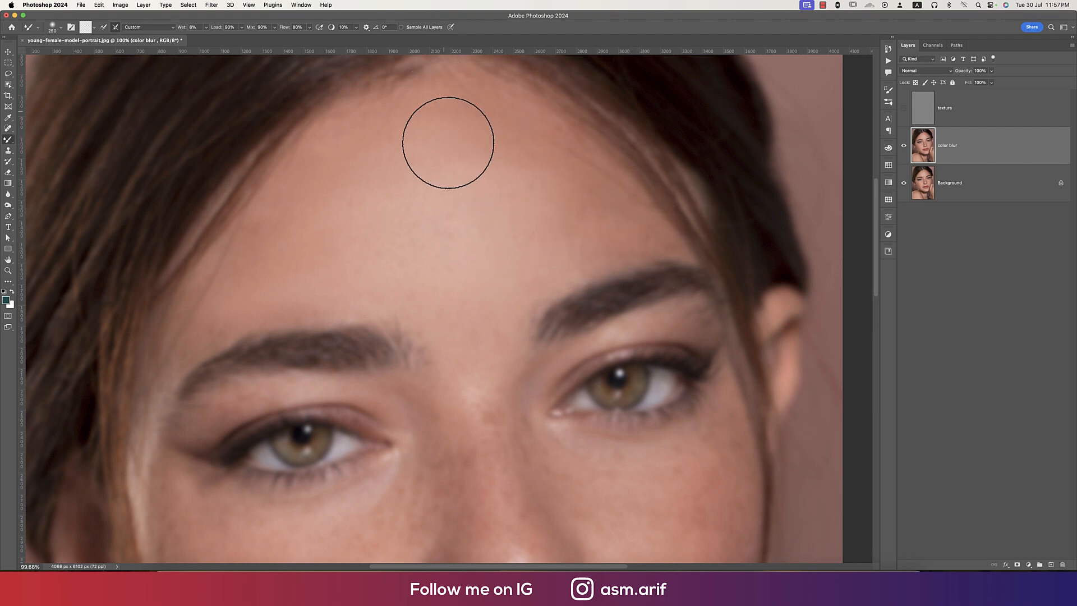
pyautogui.scroll(-5, 493, 183)
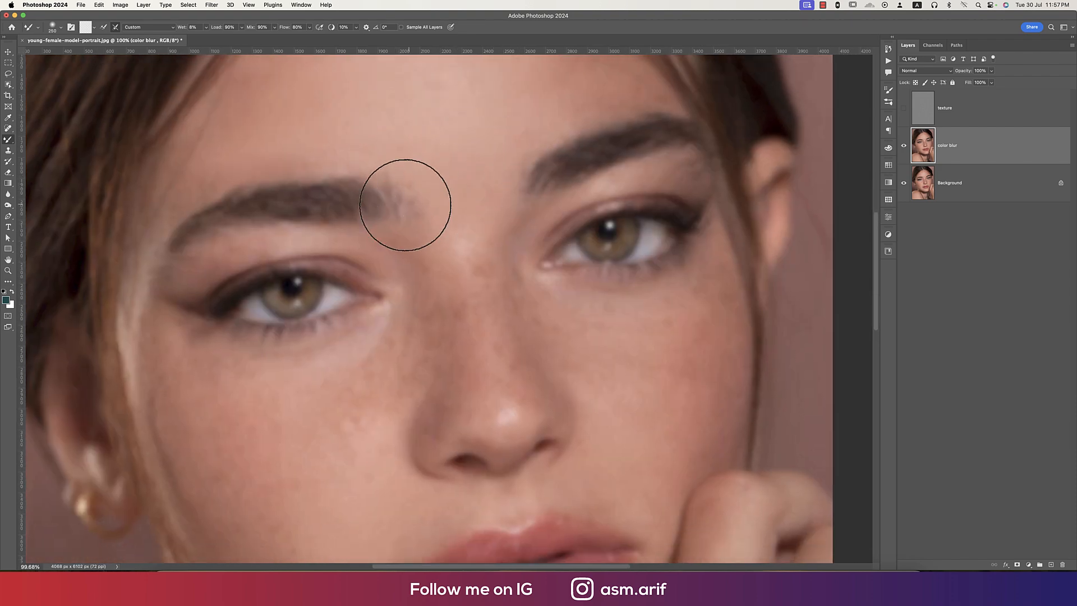
pyautogui.moveTo(405, 205)
pyautogui.mouseDown()
pyautogui.moveTo(467, 253)
pyautogui.moveTo(465, 278)
pyautogui.moveTo(503, 252)
pyautogui.moveTo(500, 294)
pyautogui.moveTo(493, 264)
pyautogui.moveTo(469, 317)
pyautogui.moveTo(413, 251)
pyautogui.moveTo(461, 371)
pyautogui.moveTo(433, 268)
pyautogui.moveTo(448, 365)
pyautogui.moveTo(429, 327)
pyautogui.moveTo(446, 368)
pyautogui.moveTo(425, 286)
pyautogui.moveTo(408, 360)
pyautogui.moveTo(416, 290)
pyautogui.moveTo(359, 375)
pyautogui.moveTo(392, 319)
pyautogui.moveTo(228, 378)
pyautogui.moveTo(361, 337)
pyautogui.moveTo(231, 359)
pyautogui.moveTo(180, 340)
pyautogui.moveTo(239, 364)
pyautogui.moveTo(178, 322)
pyautogui.moveTo(221, 347)
pyautogui.moveTo(345, 371)
pyautogui.moveTo(384, 300)
pyautogui.moveTo(345, 237)
pyautogui.mouseUp()
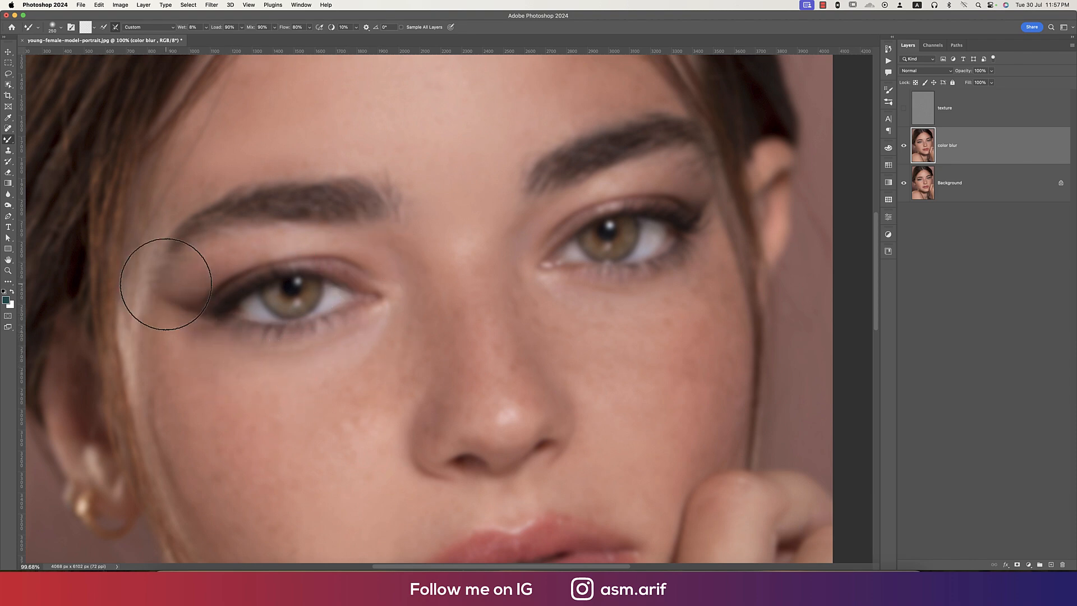
pyautogui.moveTo(166, 285)
pyautogui.mouseDown()
pyautogui.moveTo(177, 307)
pyautogui.moveTo(165, 317)
pyautogui.moveTo(153, 266)
pyautogui.moveTo(150, 320)
pyautogui.mouseUp()
# Smooth the skin tones of the cheeks, nose and area around the mouth on the color blur layer with the Mixer Brush.
pyautogui.press('space')
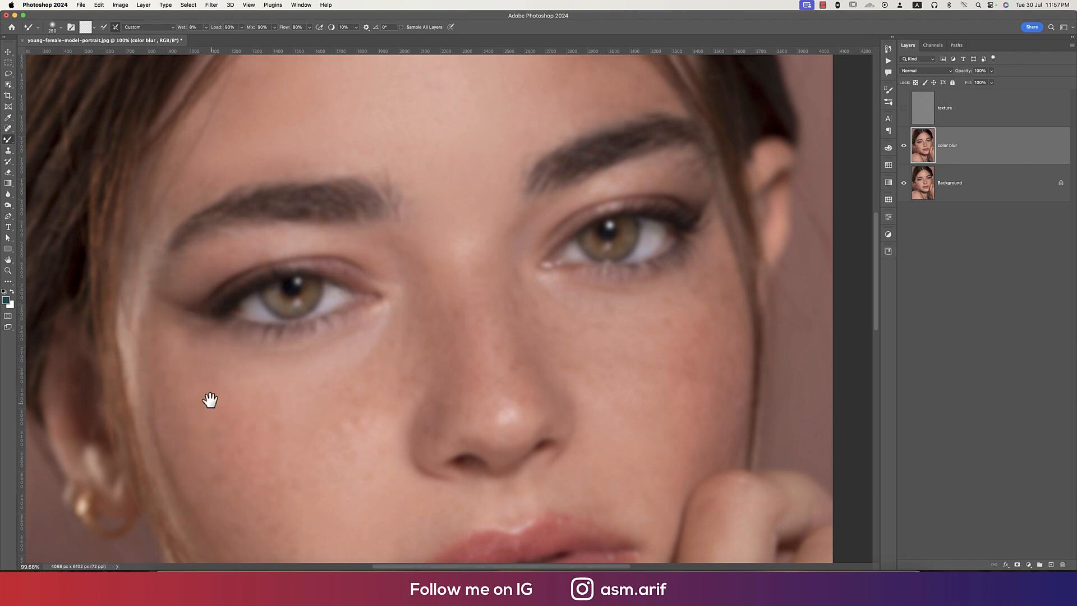
pyautogui.moveTo(210, 400); pyautogui.dragTo(190, 274)
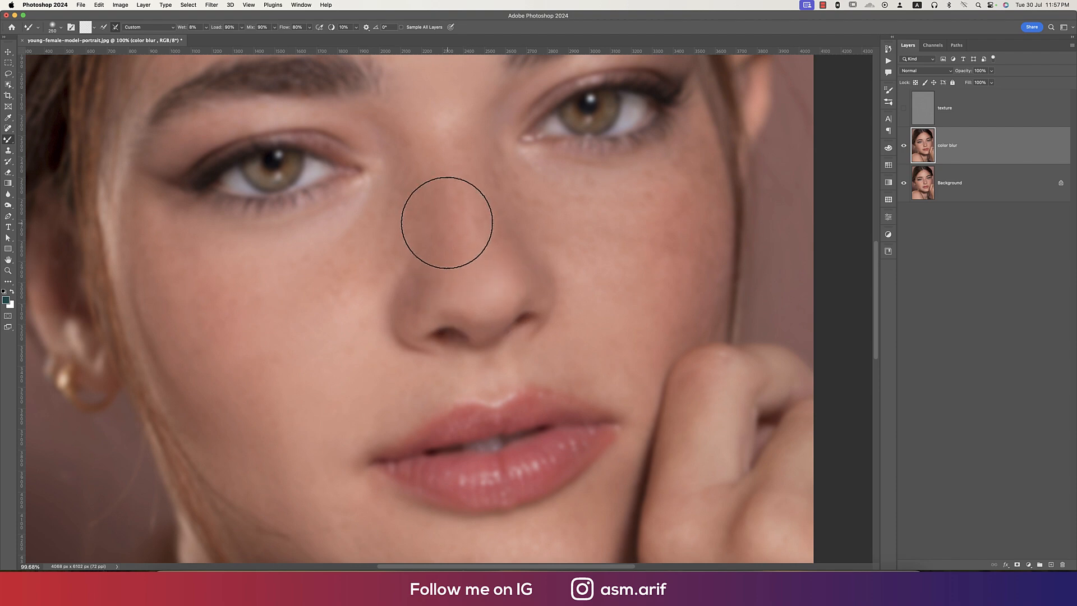
pyautogui.scroll(-3, 393, 337)
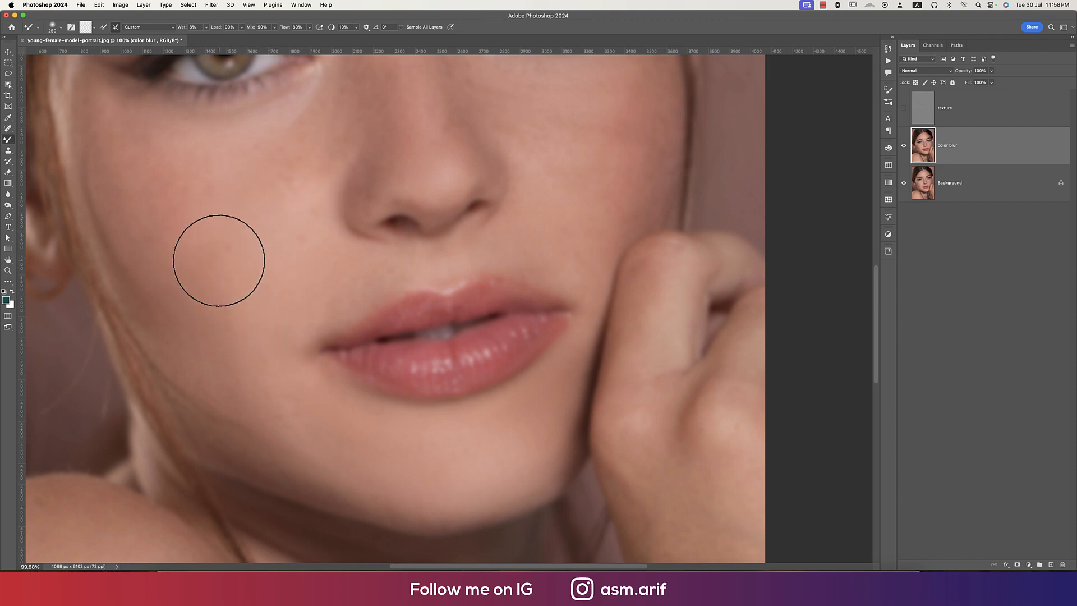
pyautogui.press('super+0')
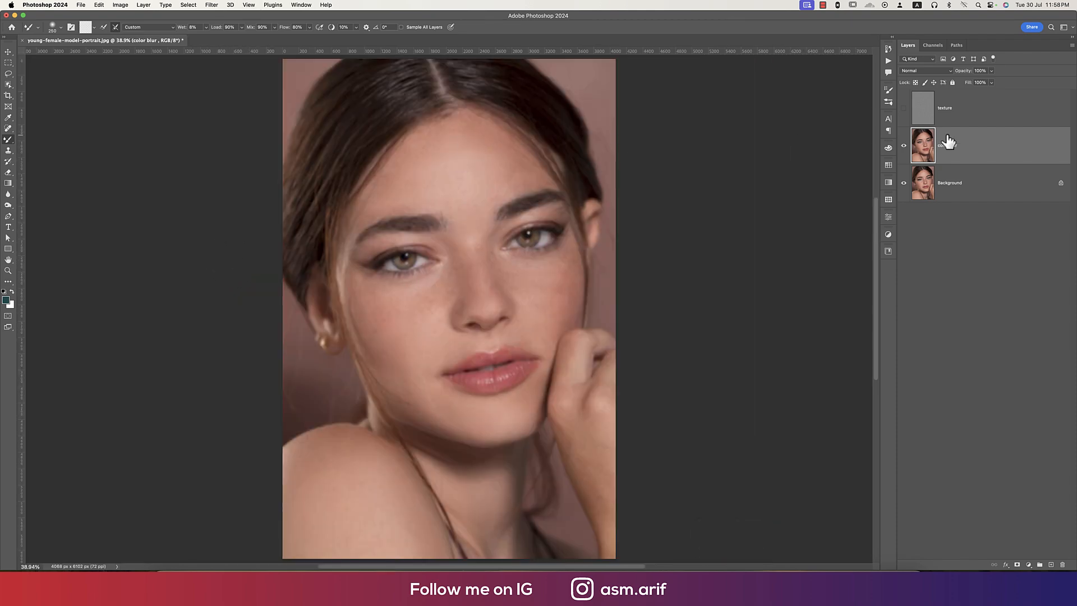
# Show the texture layer again and set its blend mode to Linear Light.
pyautogui.click(904, 108)
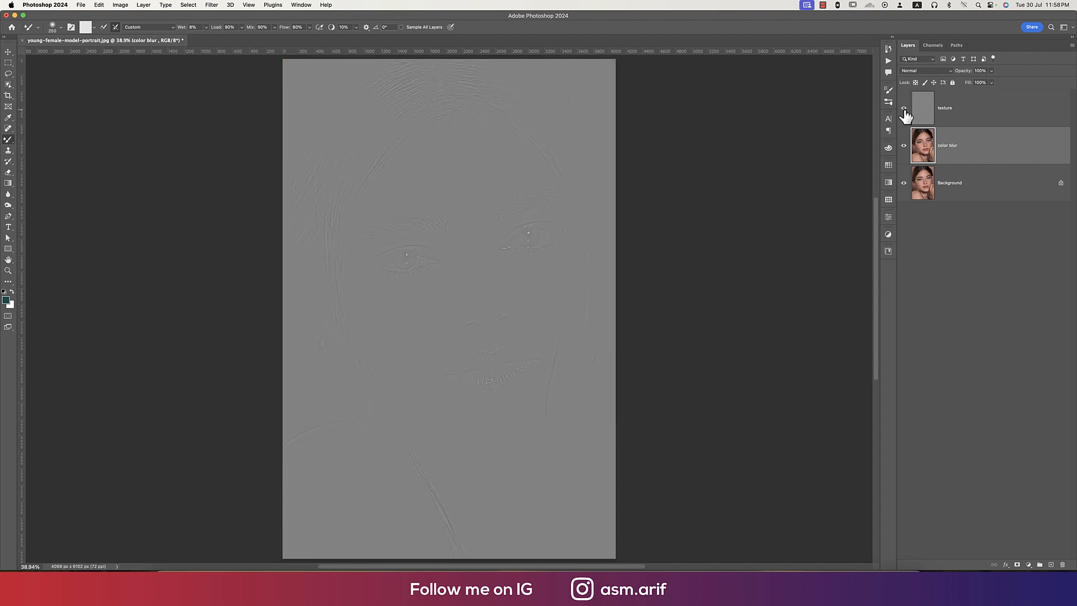
pyautogui.click(965, 121)
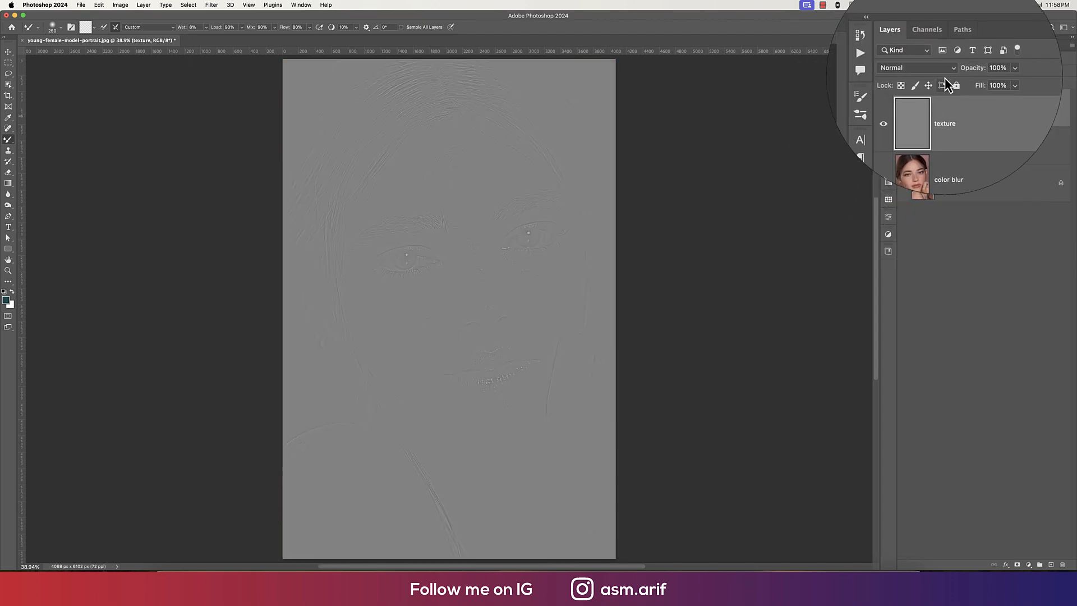
pyautogui.click(944, 73)
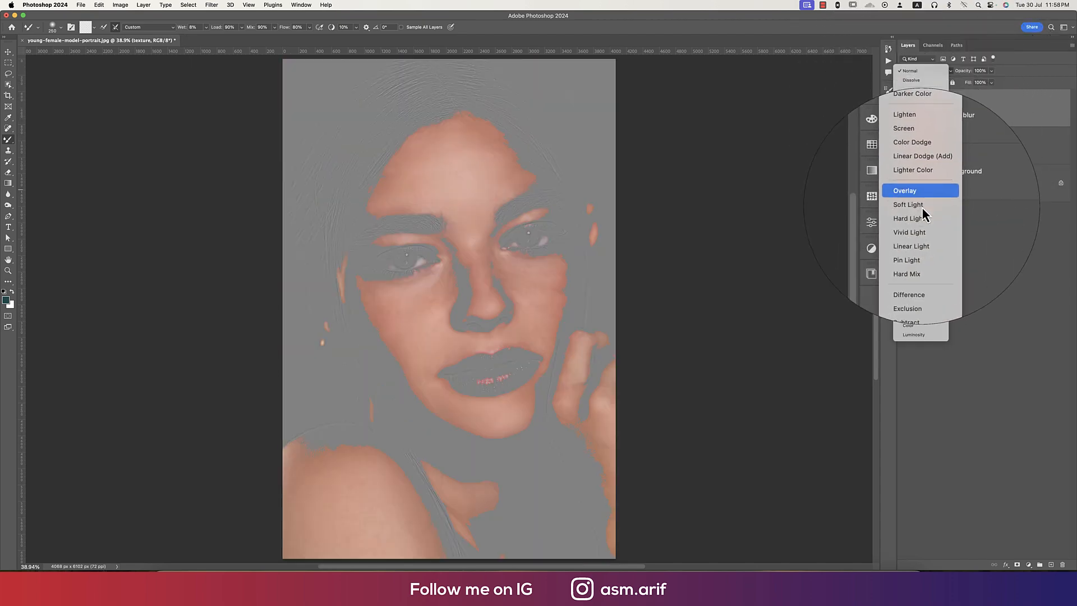
pyautogui.click(914, 228)
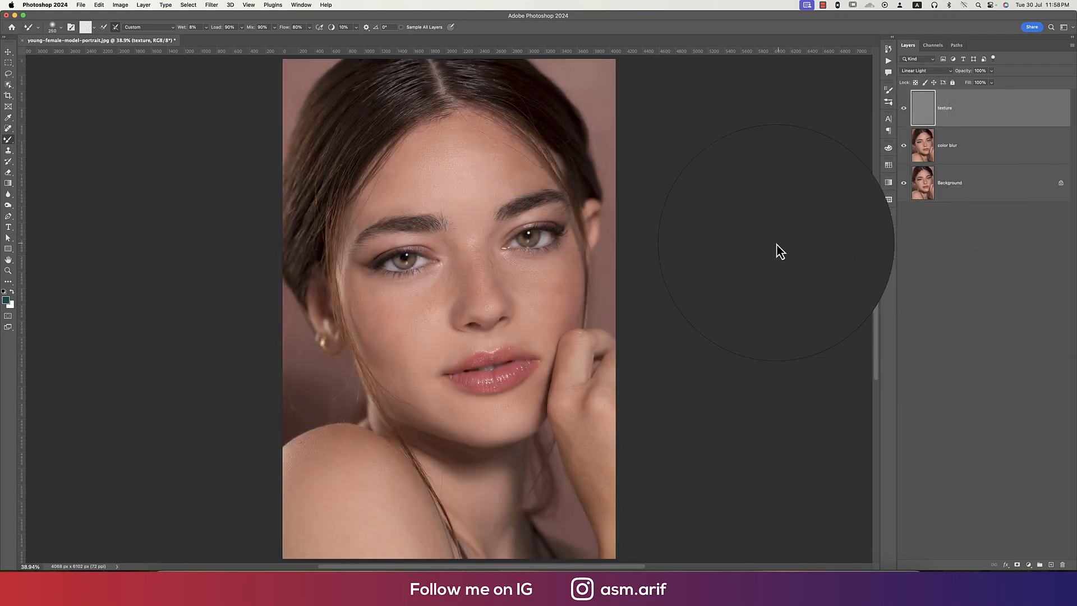
# Examine the face up close and compare the retouched result with the Background layer alone.
pyautogui.press('super+0')
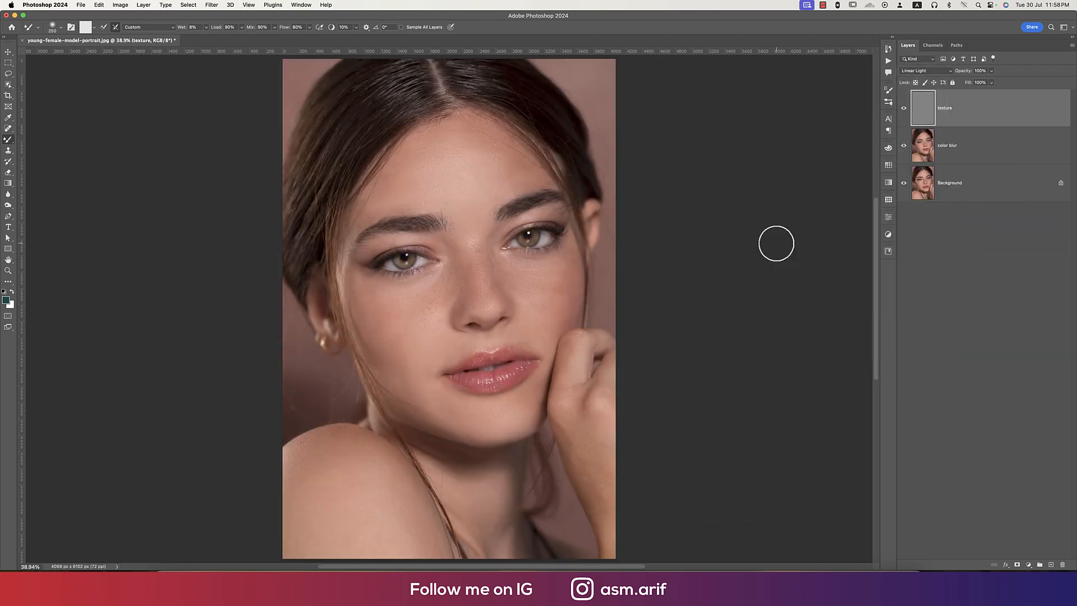
pyautogui.scroll(5, 565, 263)
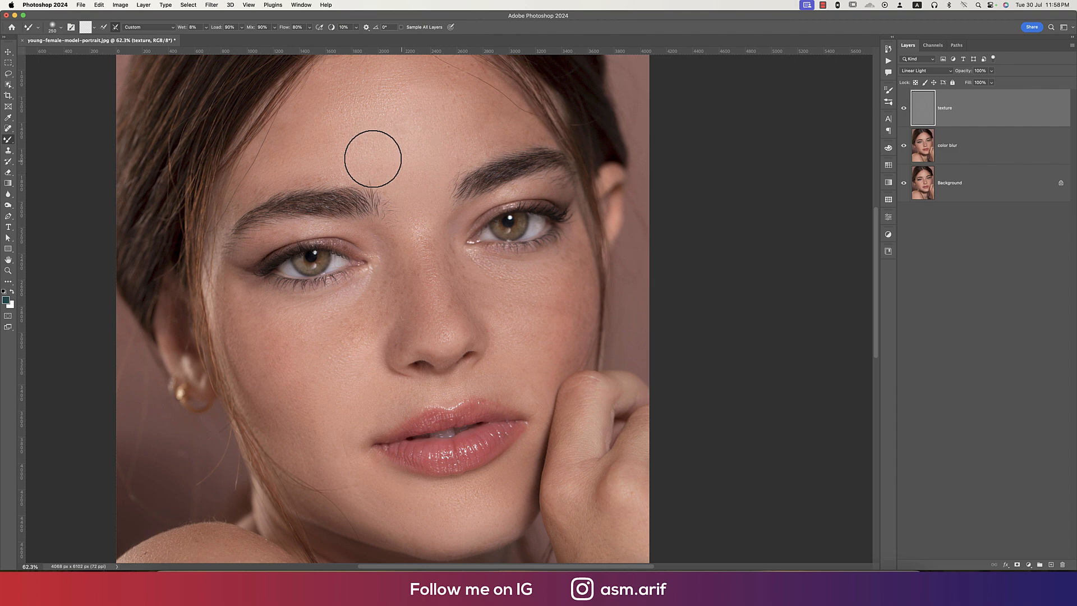
pyautogui.keyDown('alt'); pyautogui.click(903, 184); pyautogui.keyUp('alt')
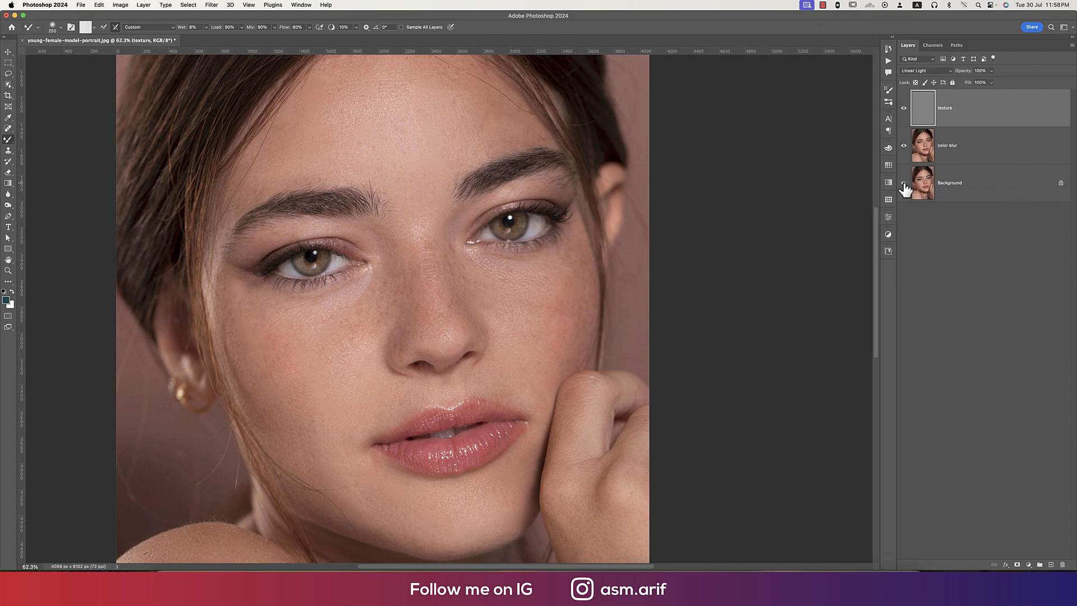